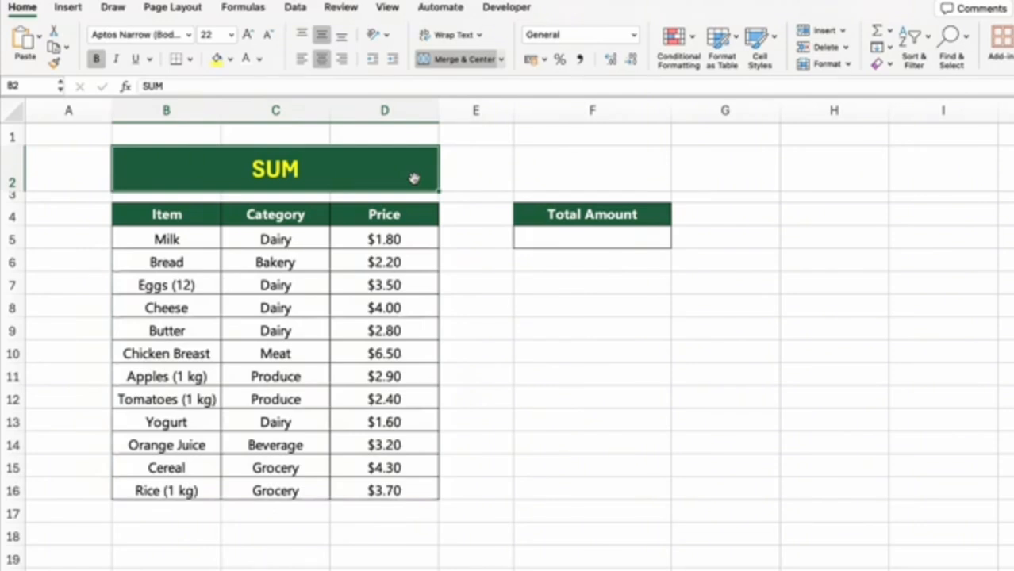
Enter the formula =SUM(D5:D16) in cell F5 to total all item prices under Total Amount
left_click(585, 242)
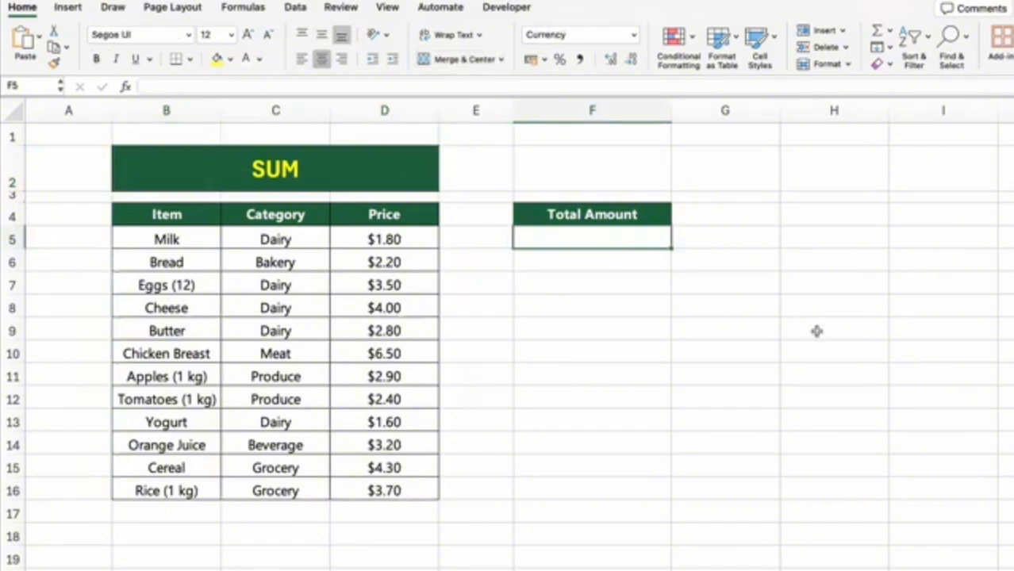
type("=SUM(")
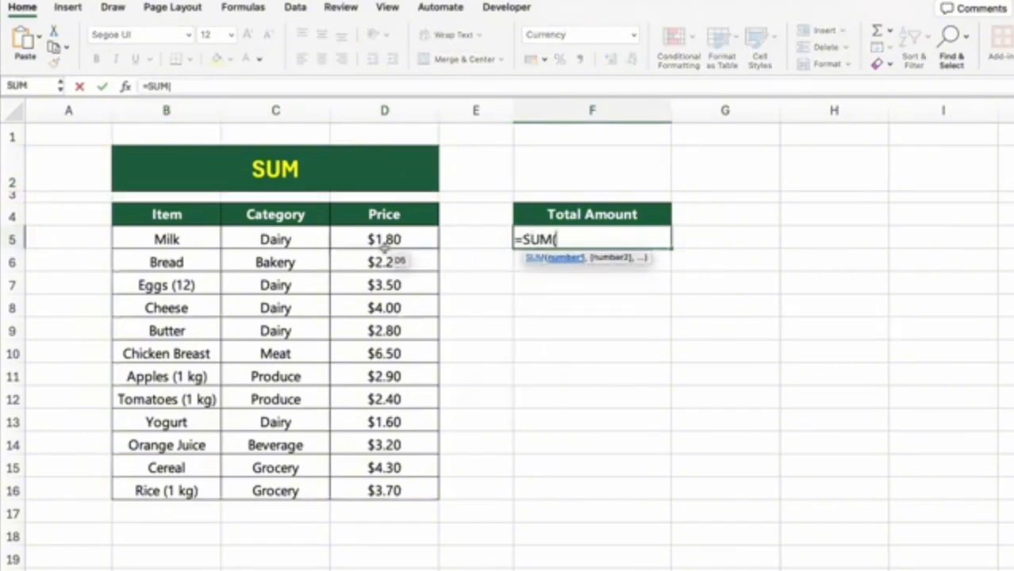
left_click_drag(385, 247, 396, 486)
type(")")
key("Return")
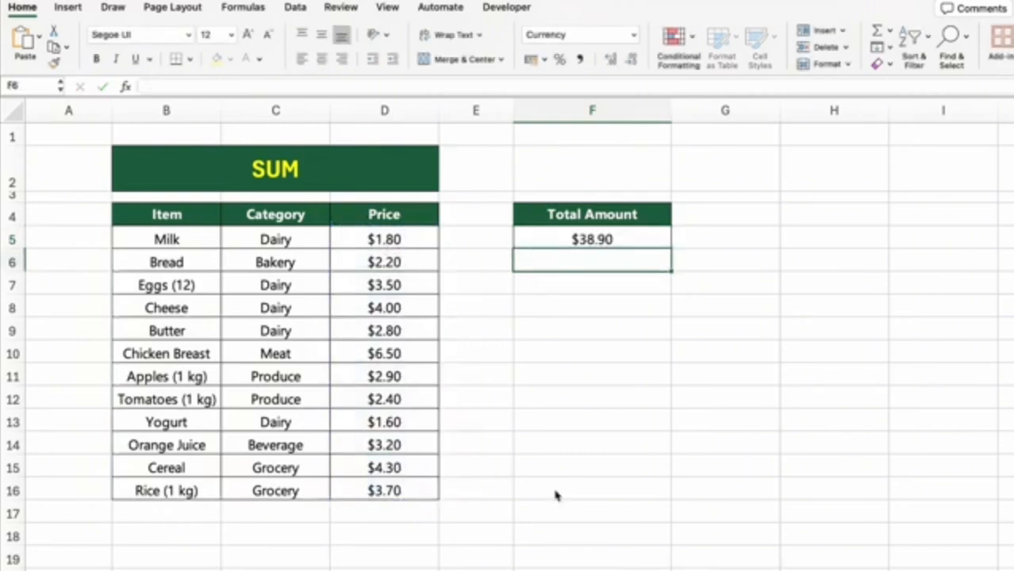
left_click(731, 526)
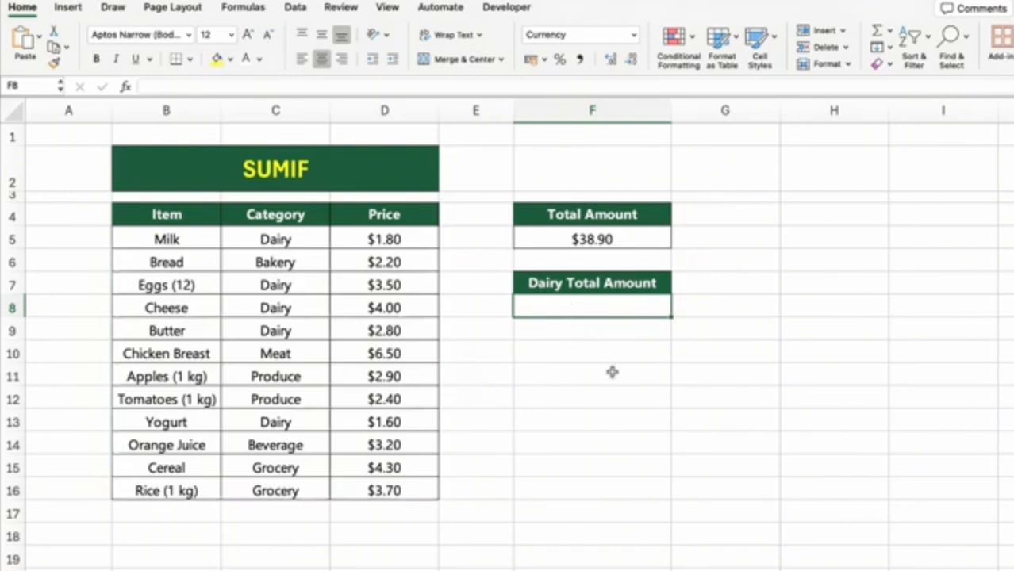
Enter =SUMIF(C5:C16, "Dairy",D5:D16) in cell F8 to total the prices of dairy items only
type("=SUMIF(")
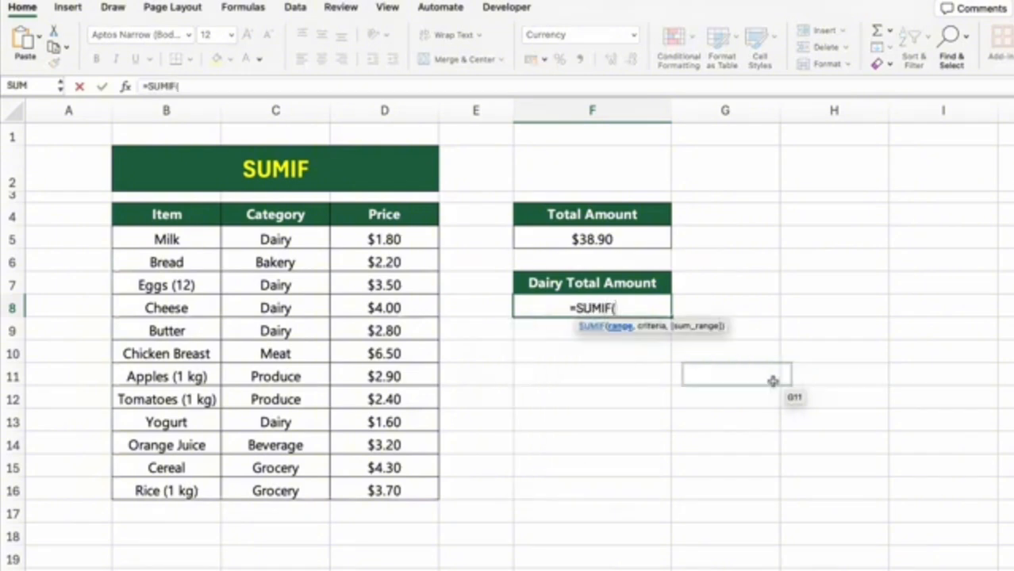
left_click_drag(325, 235, 318, 484)
type(", \"Dai")
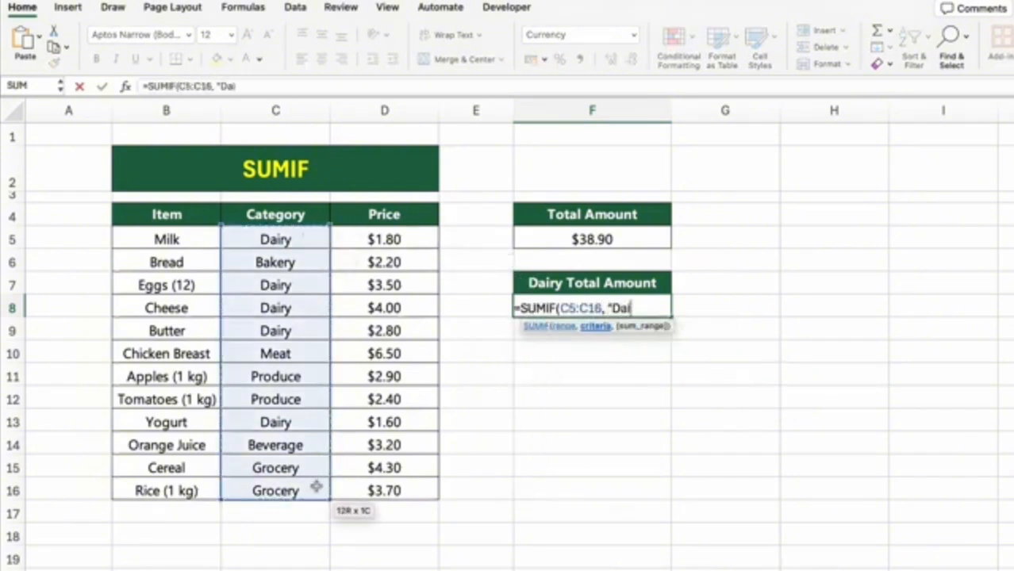
type("ry\",")
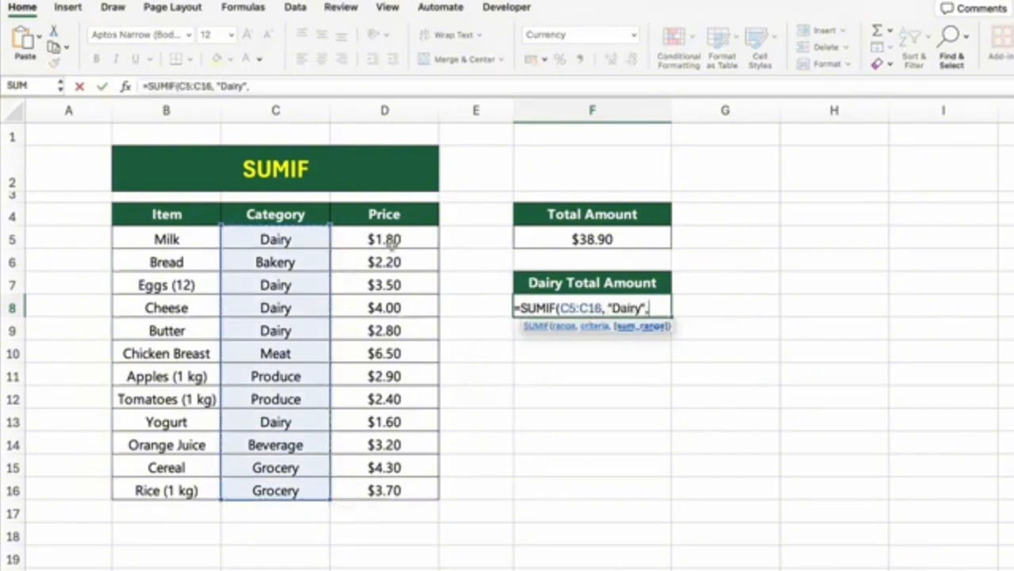
left_click_drag(391, 232, 414, 483)
type(")")
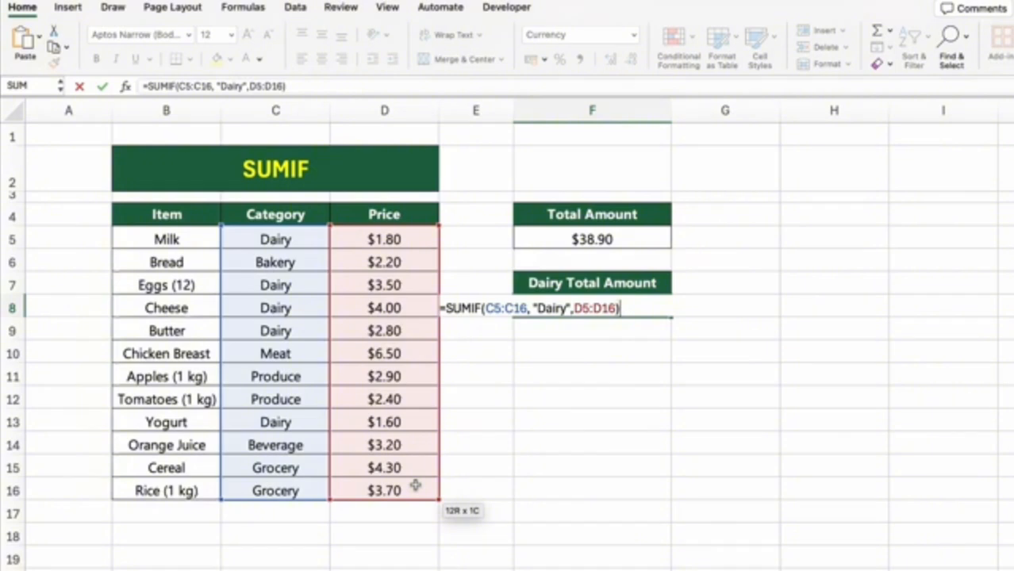
key("Return")
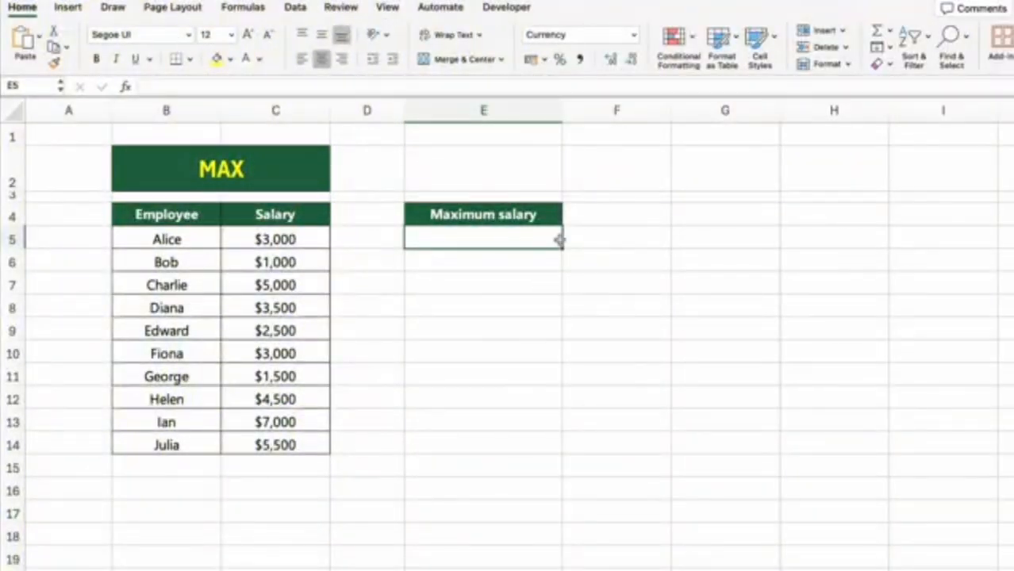
Enter the formula =MAX(C5:C14) in cell E5 to find the maximum salary
left_click(309, 183)
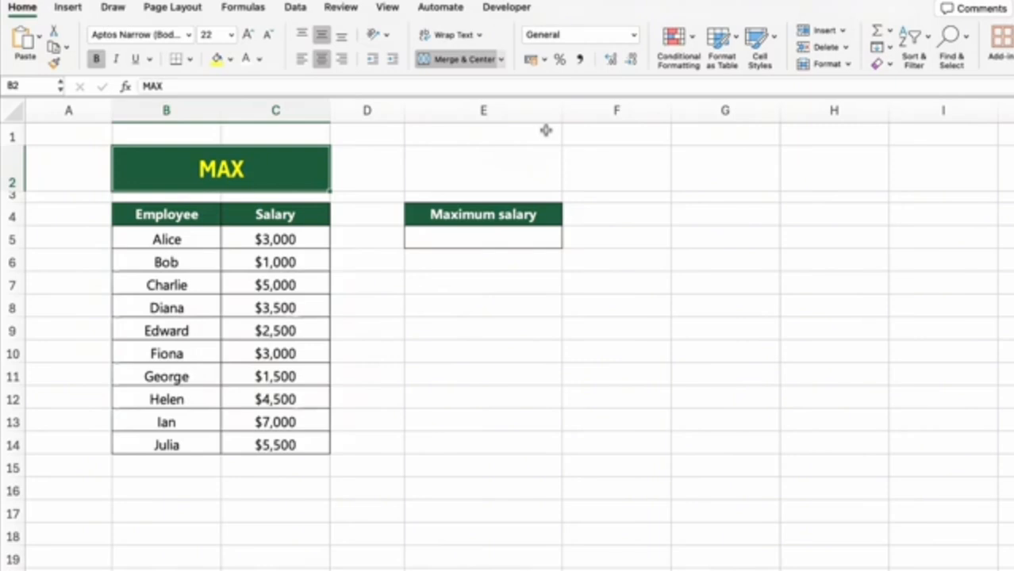
left_click(510, 239)
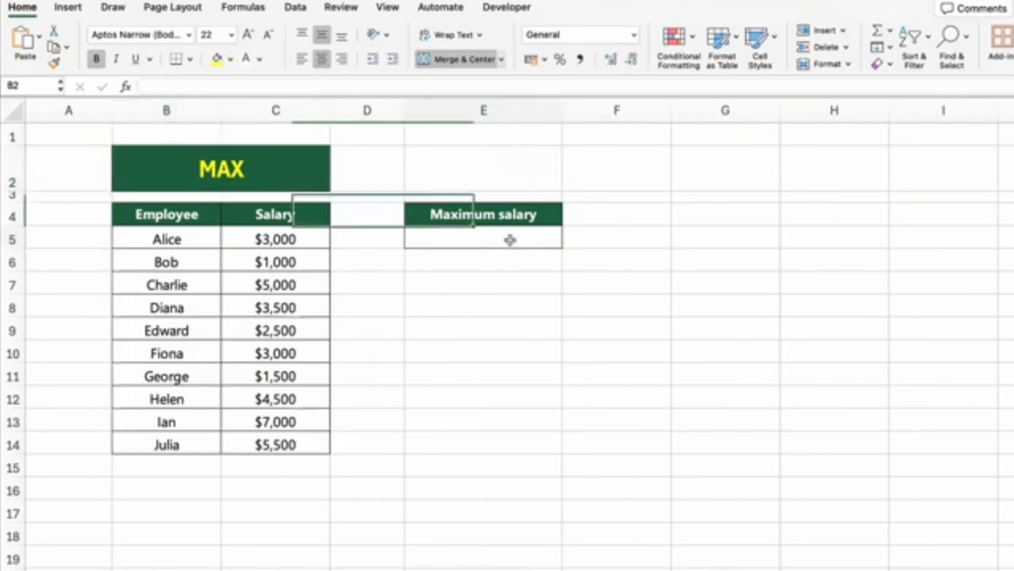
type("=")
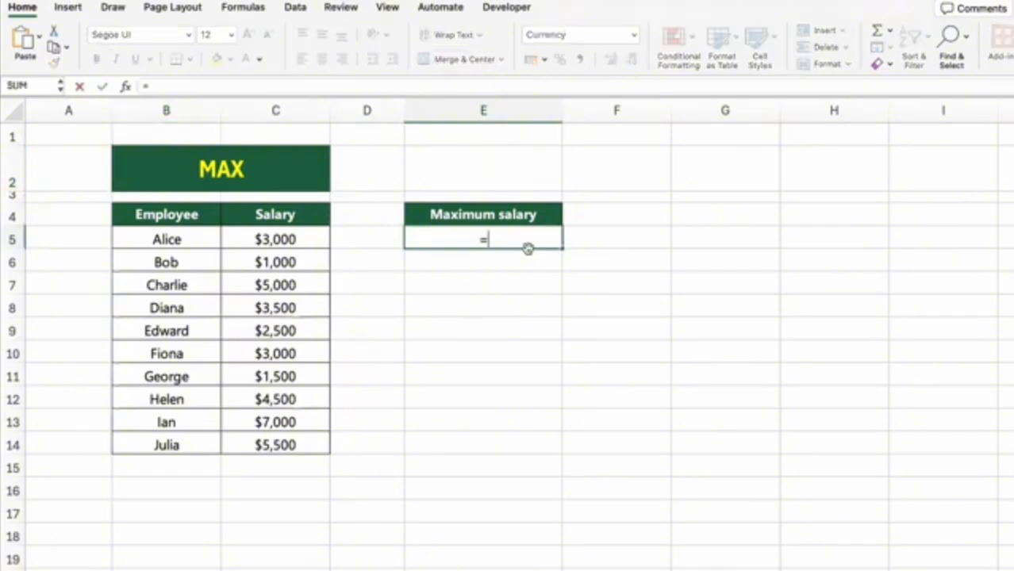
type("MAX(")
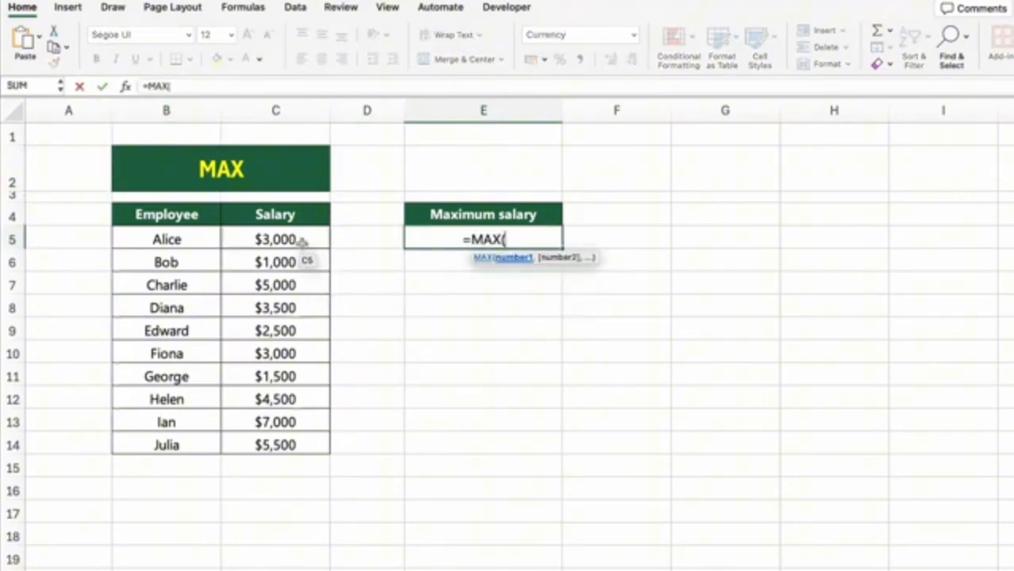
left_click_drag(302, 242, 319, 442)
type(")")
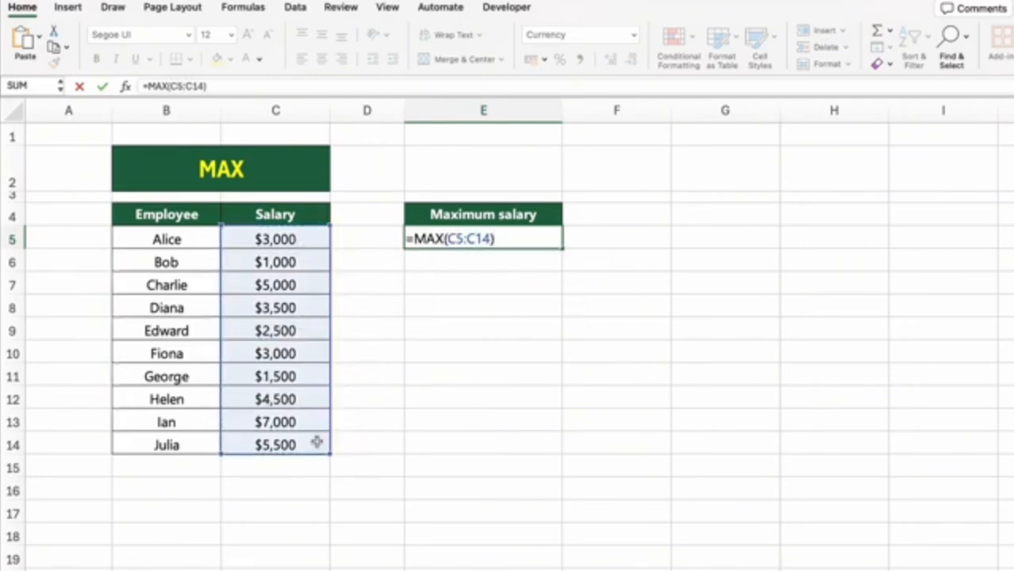
key("Return")
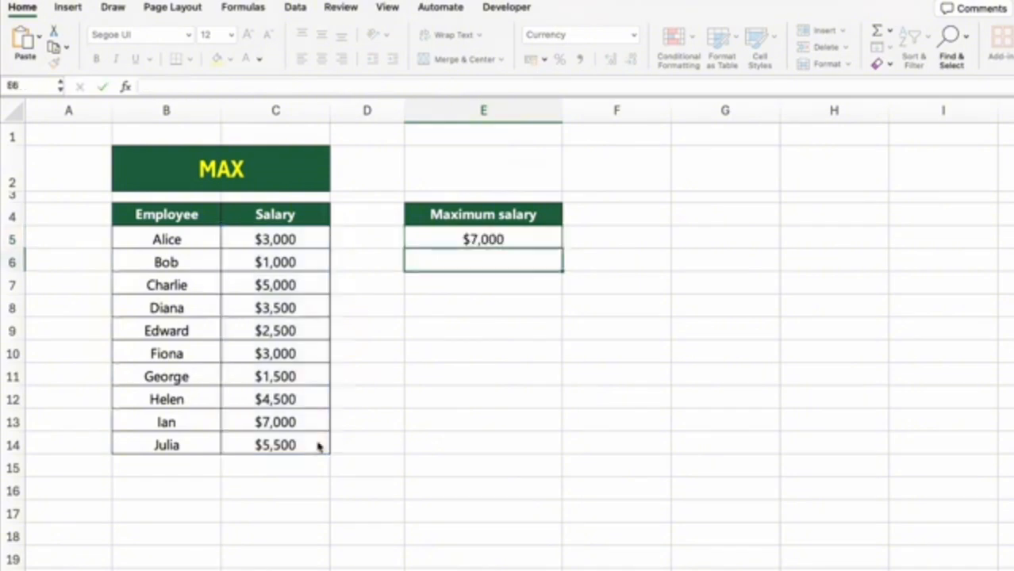
left_click(653, 467)
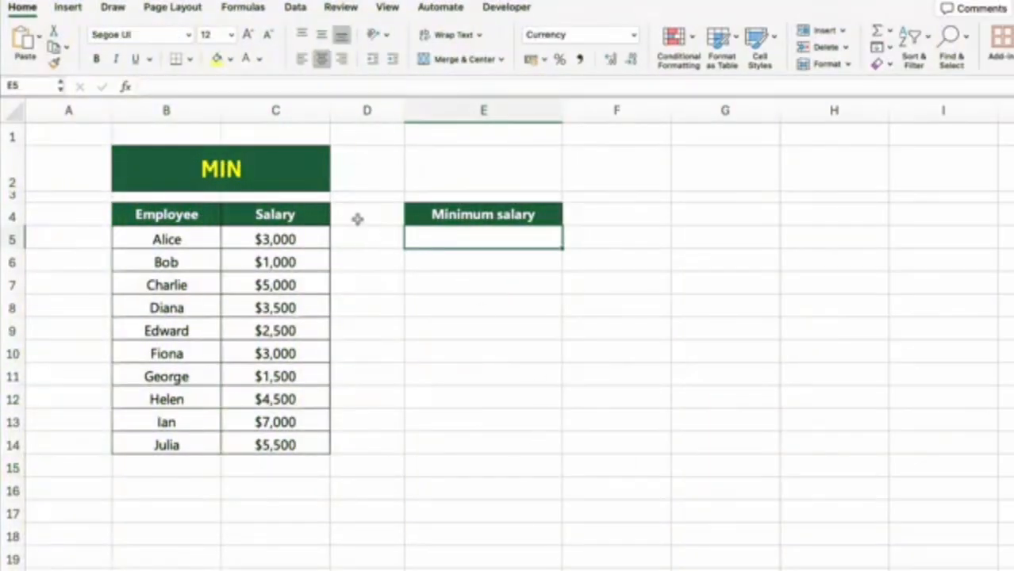
Enter the formula =MIN(C5:C14) in cell E5 to find the minimum salary
left_click(299, 175)
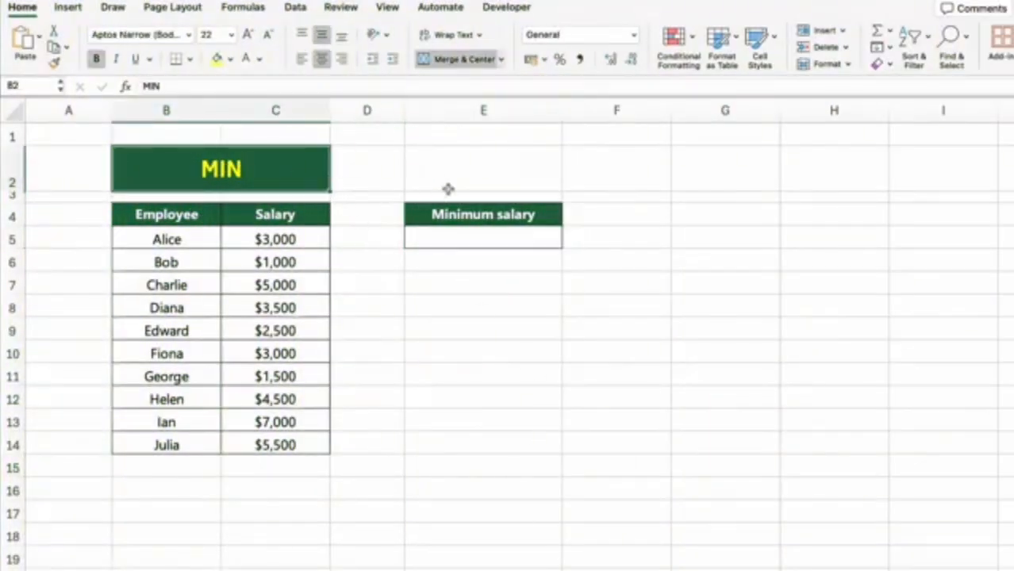
left_click(555, 238)
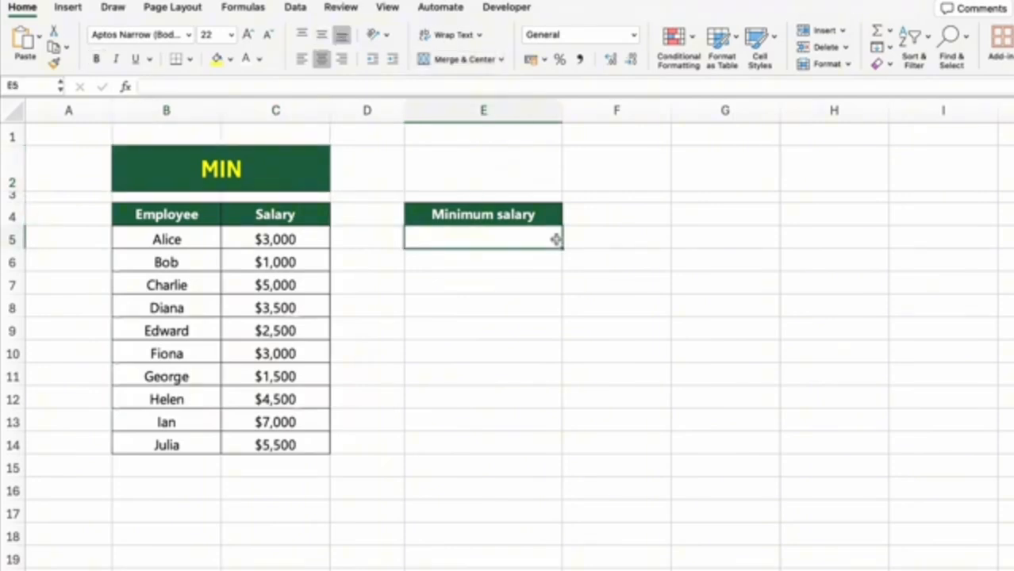
type("=MIN(")
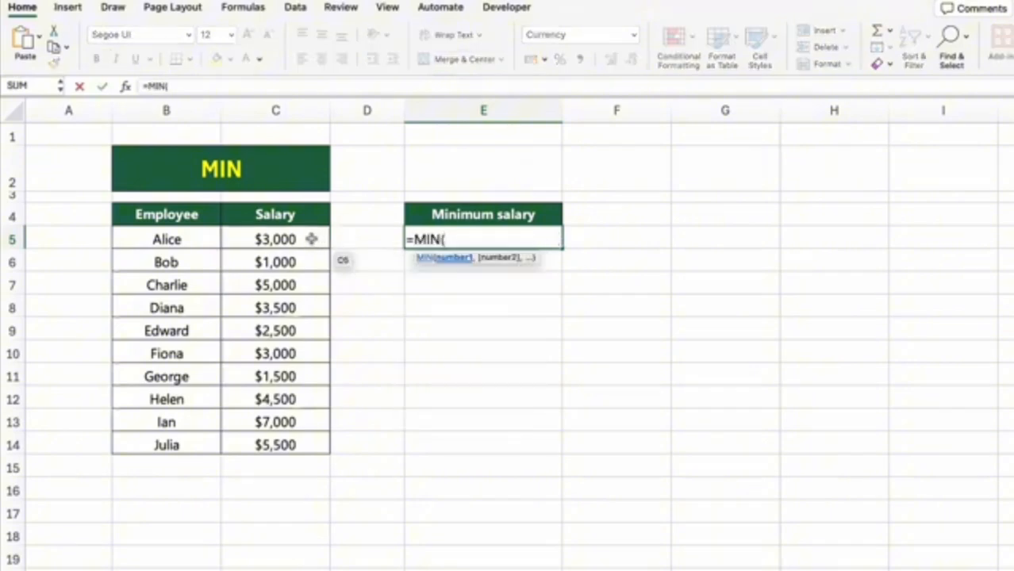
left_click_drag(313, 235, 315, 446)
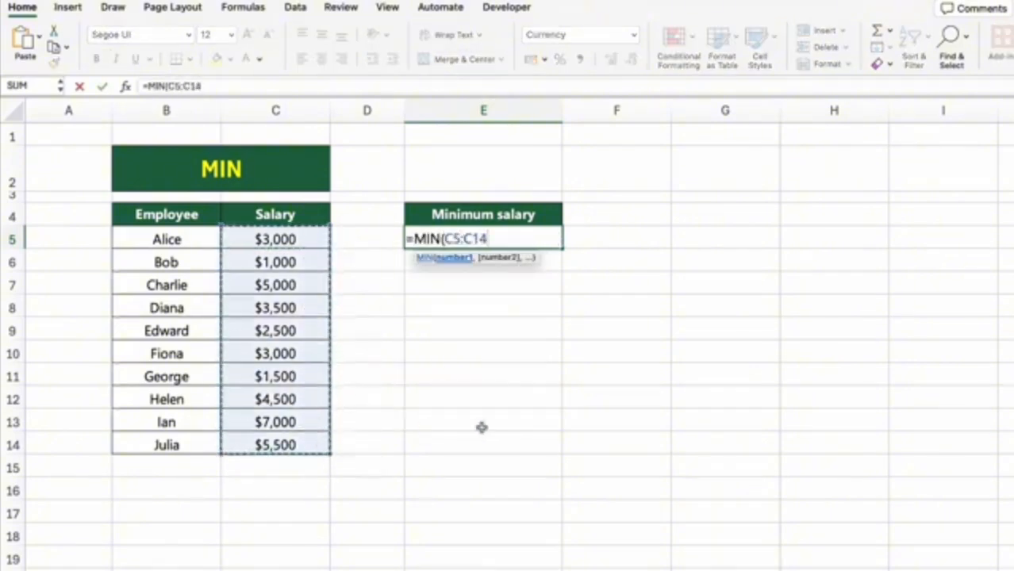
type(")")
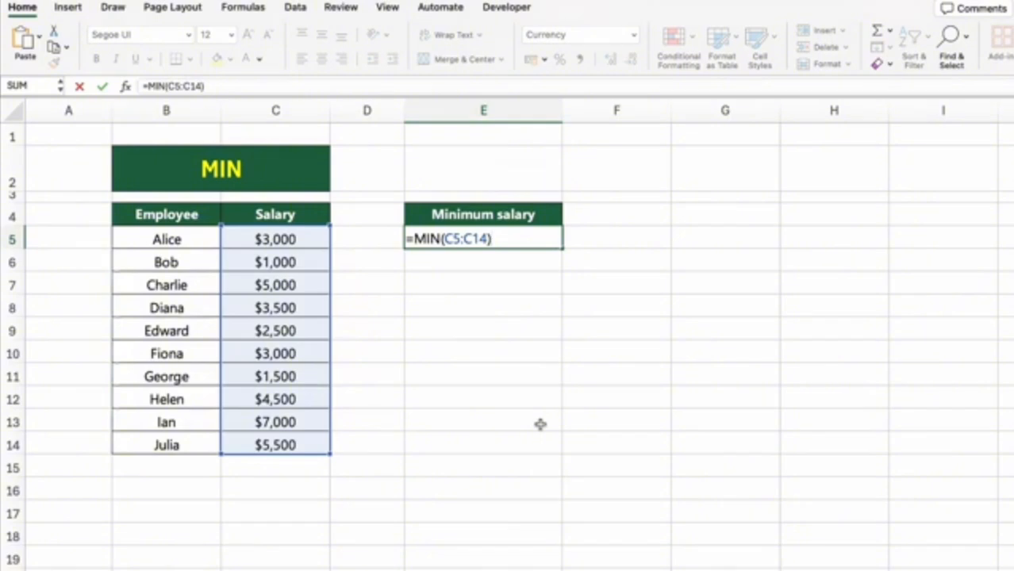
key("Return")
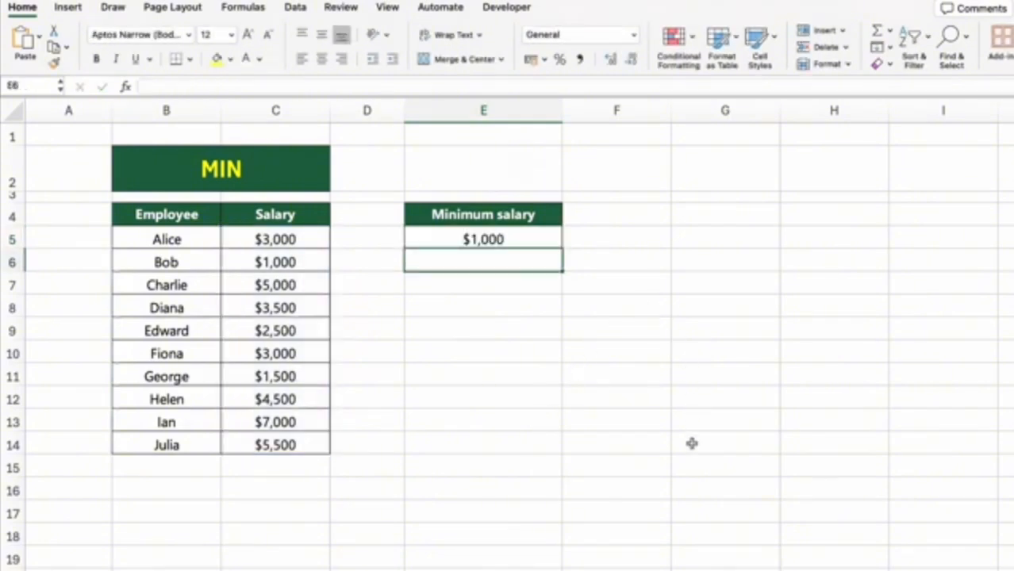
left_click(690, 452)
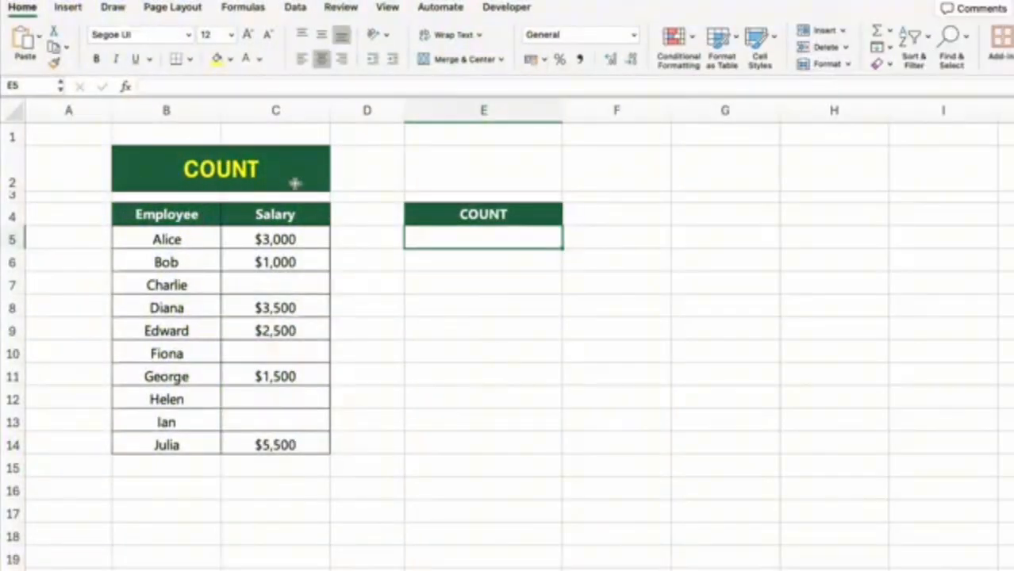
Enter the formula =COUNT(C5:C14) in cell E5 to count the salary cells that contain numbers
left_click(288, 178)
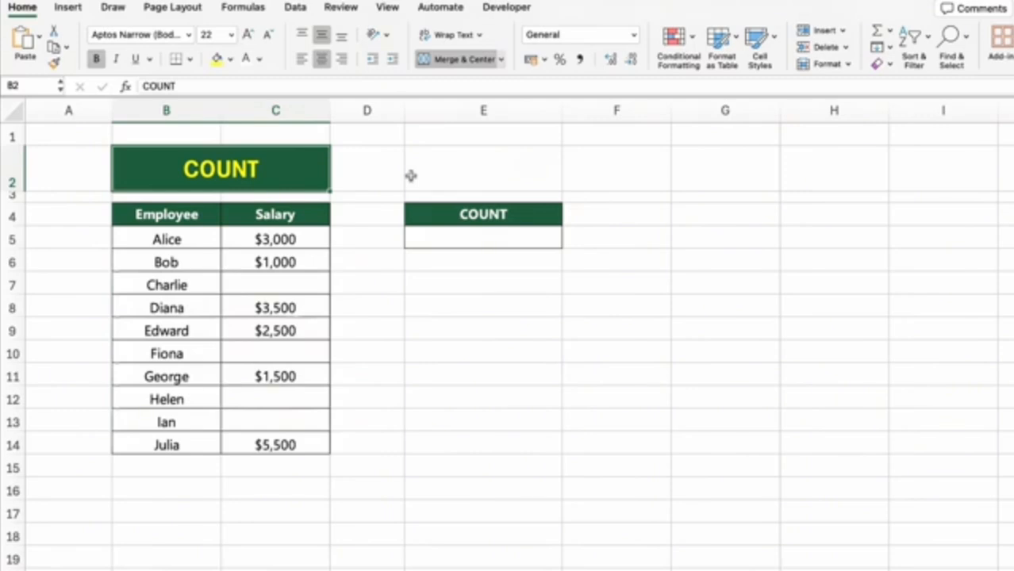
left_click(472, 247)
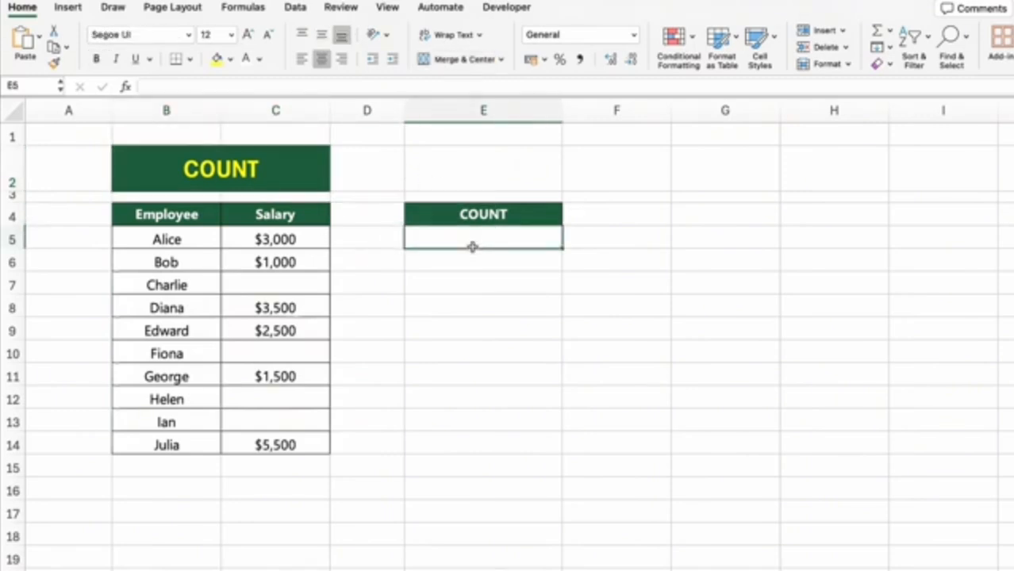
type("=COU")
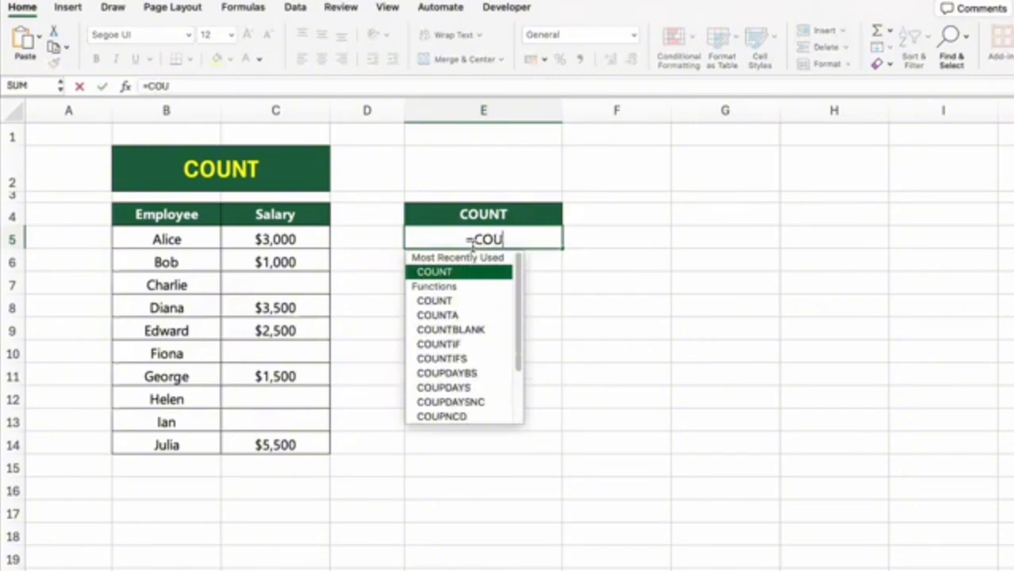
key("Tab")
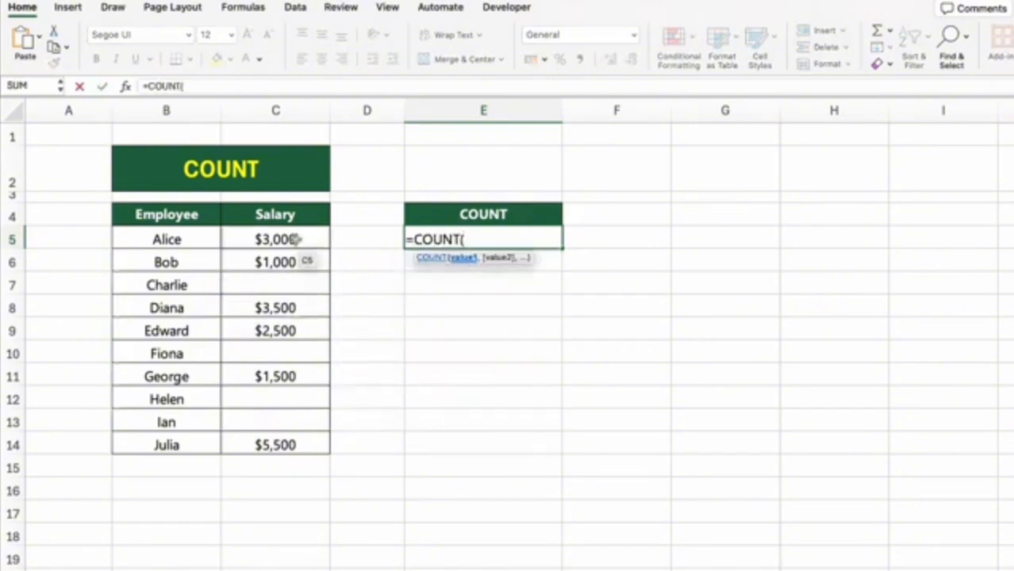
left_click_drag(296, 239, 311, 442)
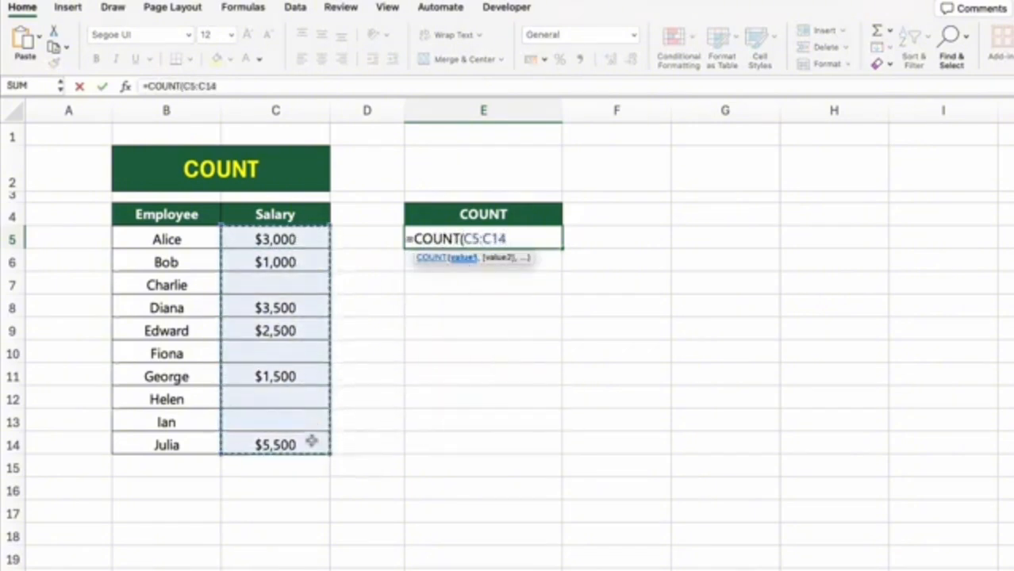
type(")")
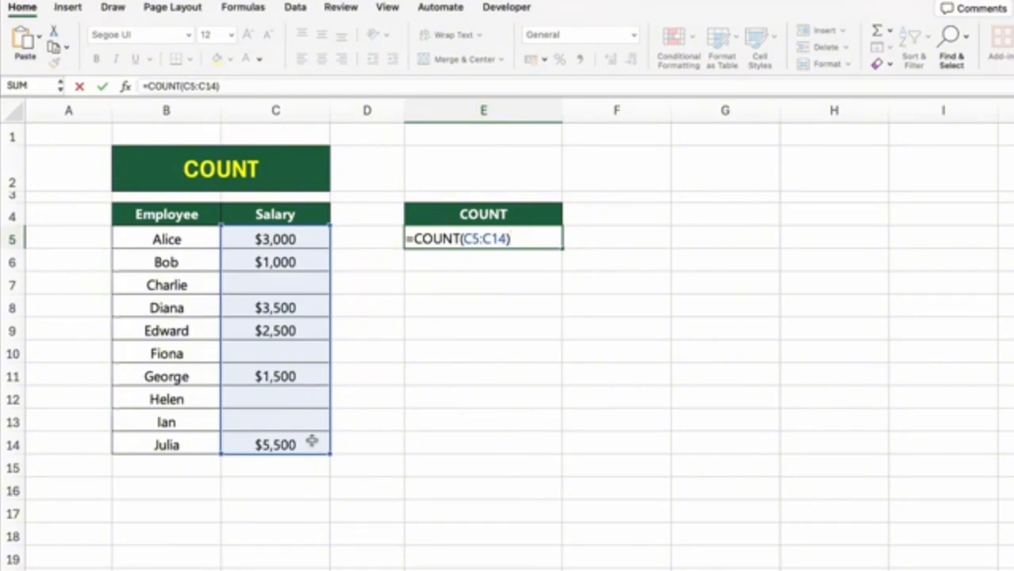
key("Return")
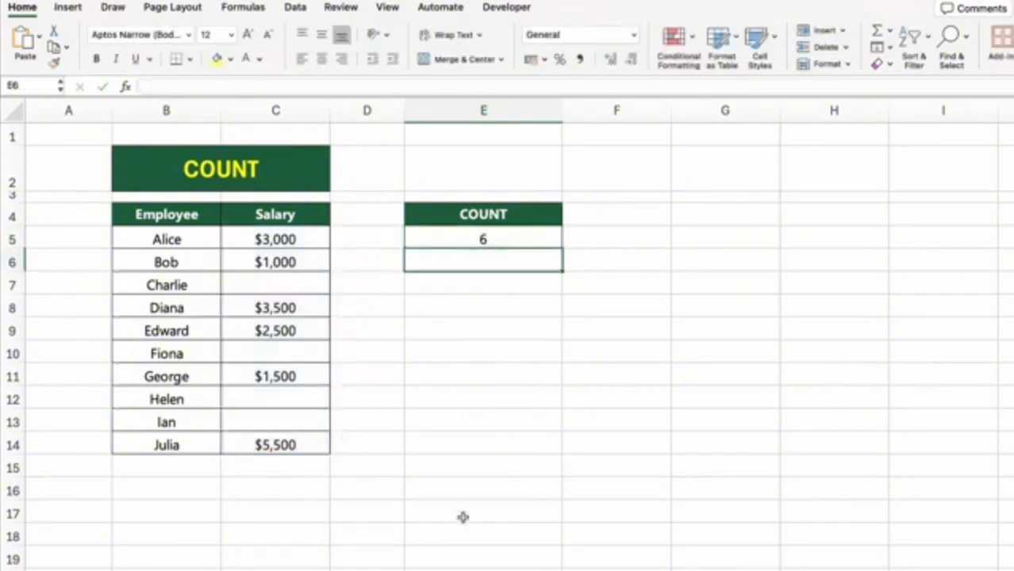
left_click(615, 467)
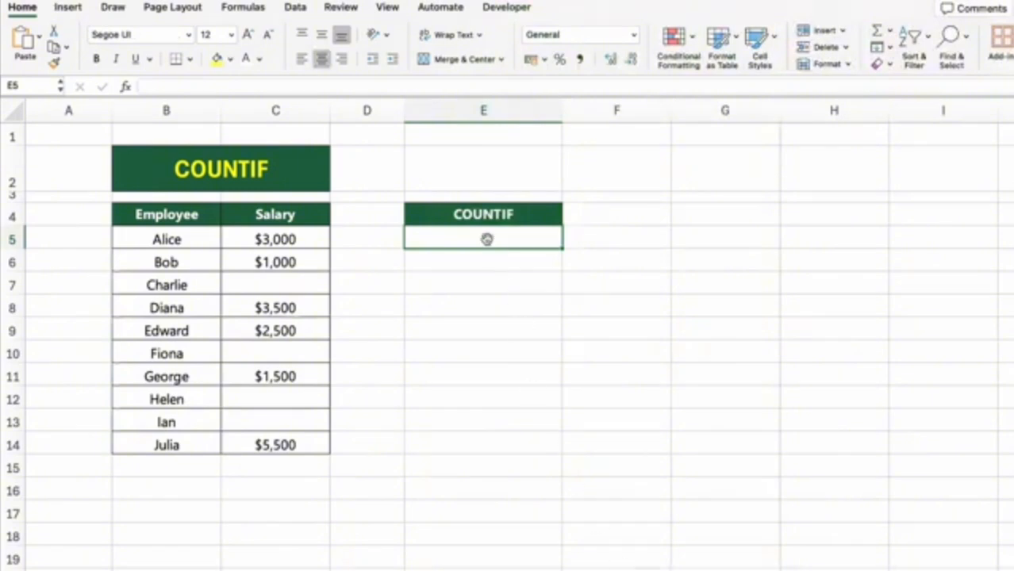
Enter the formula =COUNTIF(C5:C14, ">=2000") in cell E5 to count the salaries of at least 2000
left_click(300, 149)
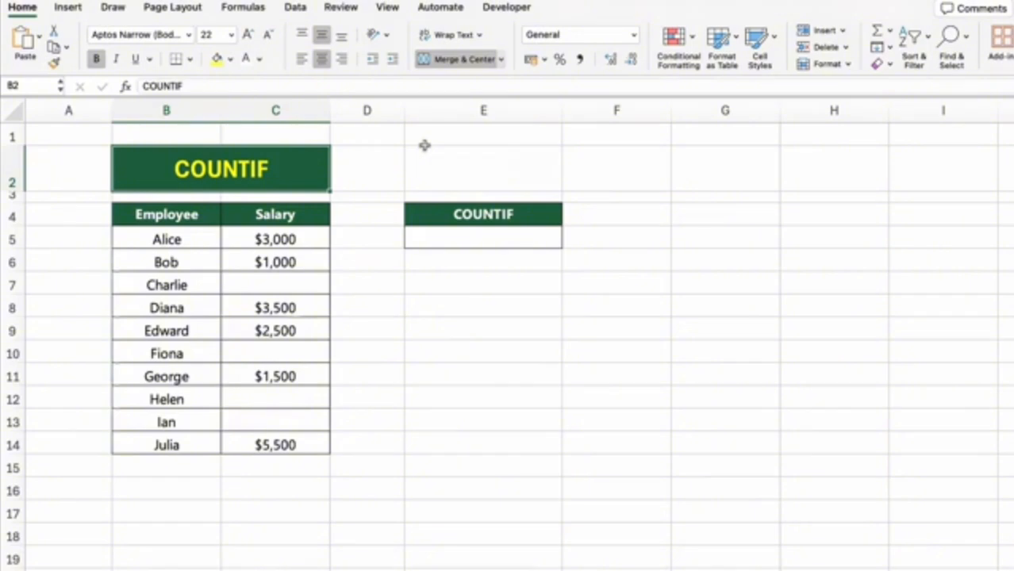
left_click(476, 237)
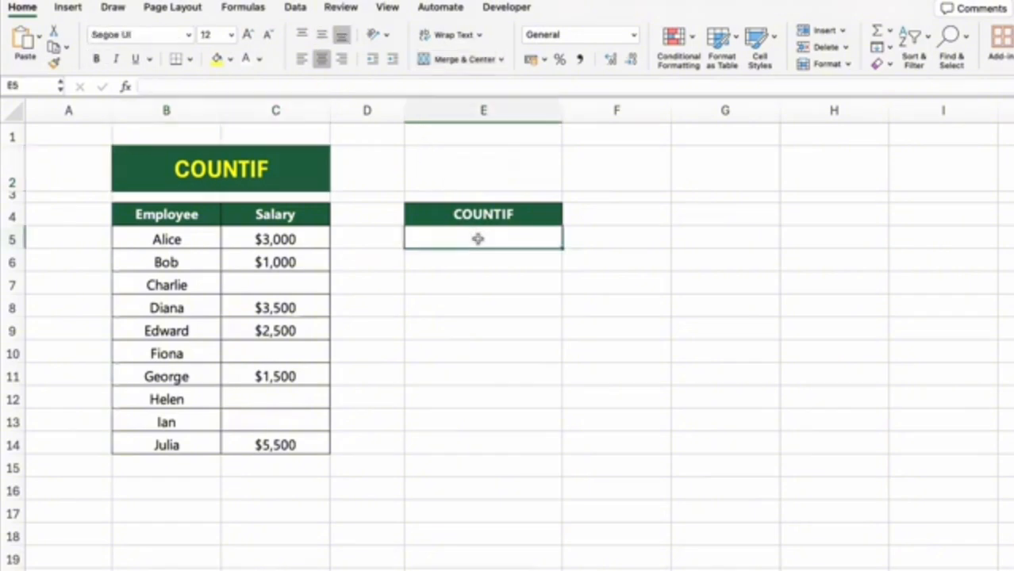
type("=COUNTIF(")
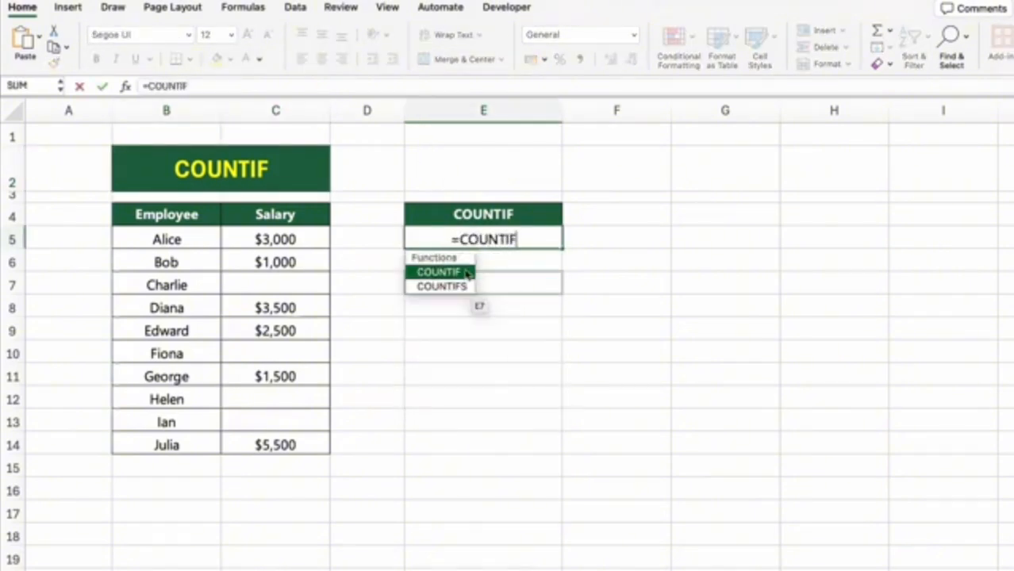
left_click(293, 239)
left_click_drag(293, 239, 310, 446)
type(", ")
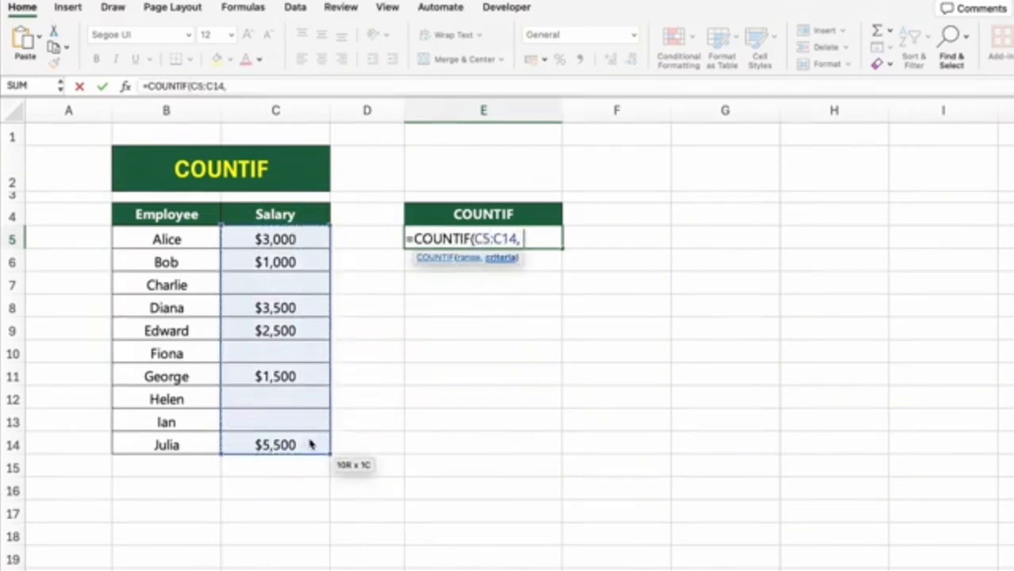
type("\">=2000\")")
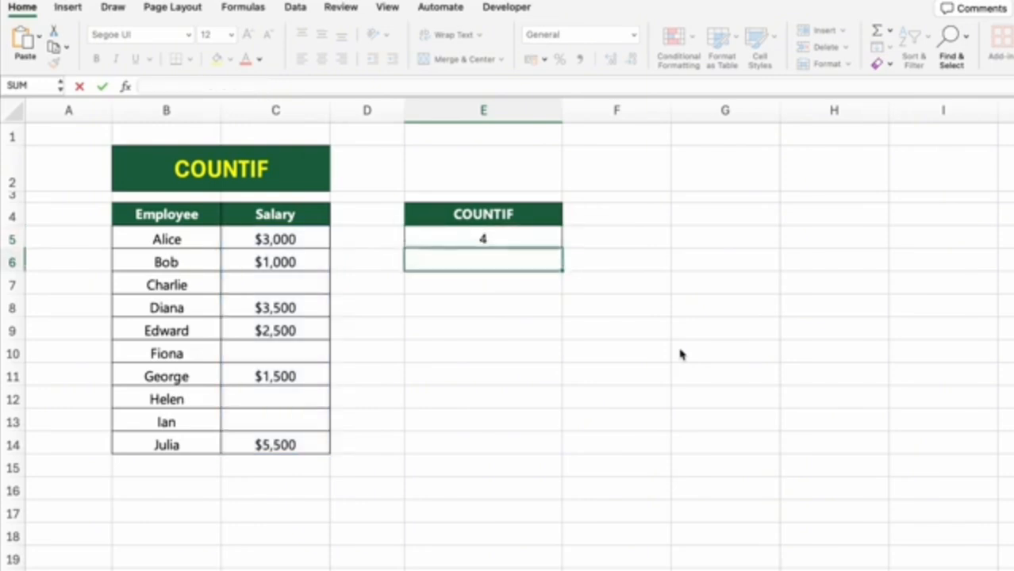
key("Return")
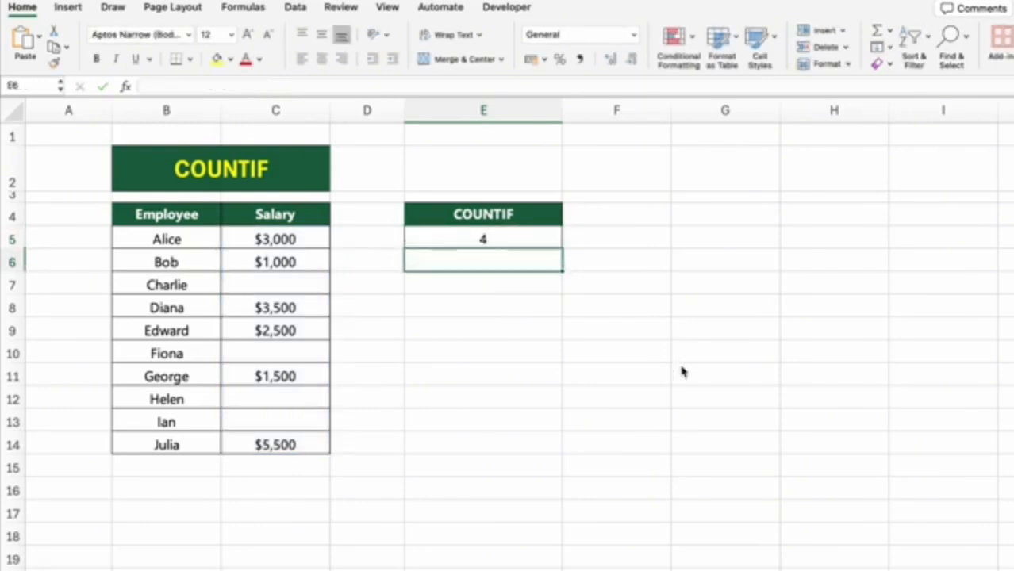
left_click(682, 372)
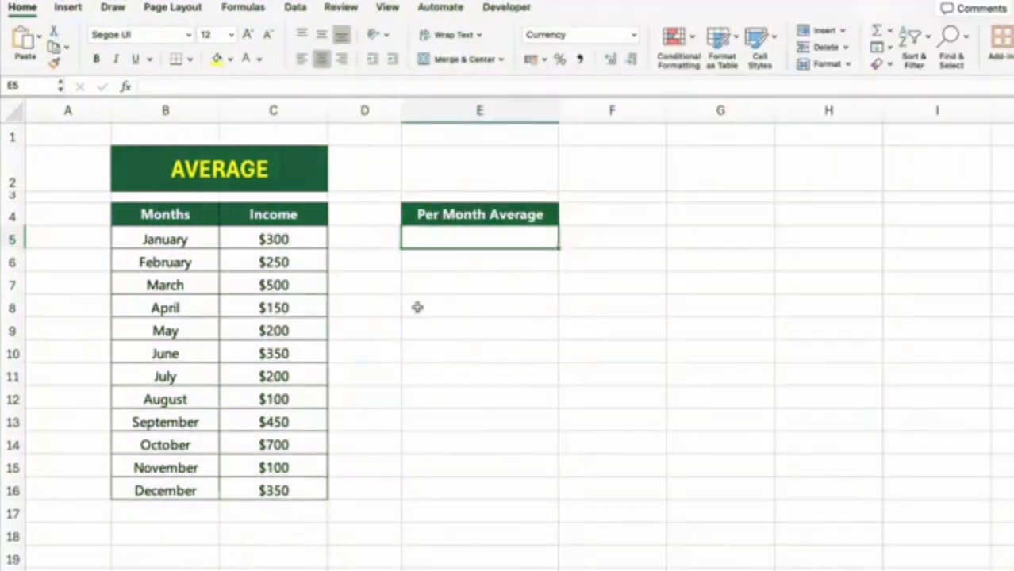
Enter the formula =AVERAGE(C5:C16) in cell E5 to calculate the average monthly income
left_click(268, 158)
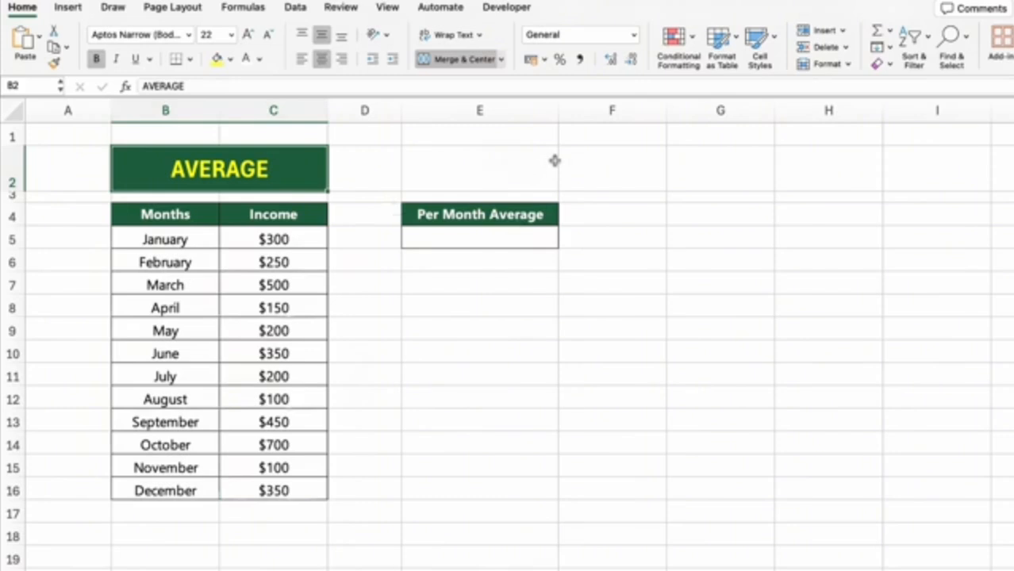
left_click(517, 241)
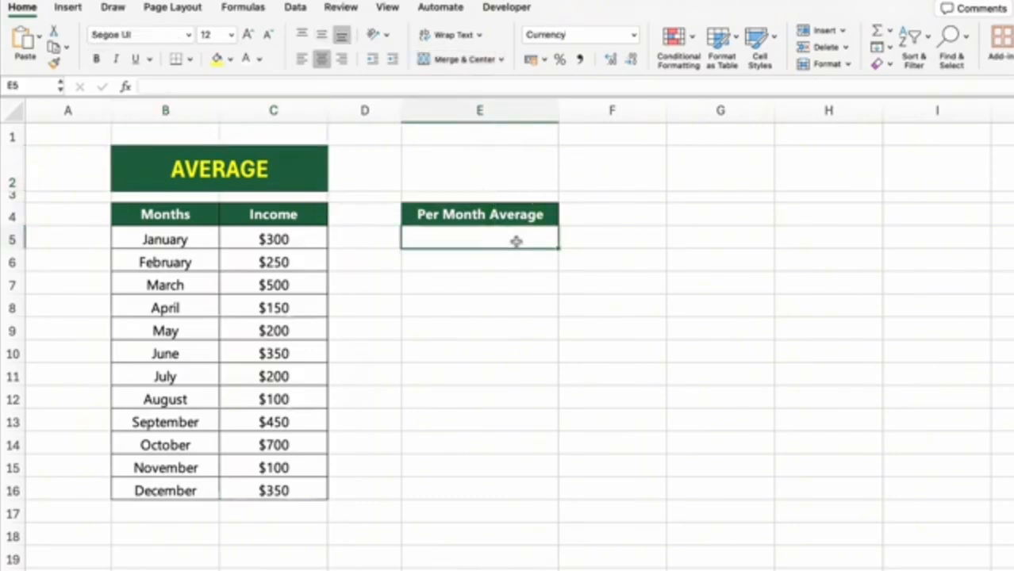
type("=AVE")
key("Tab")
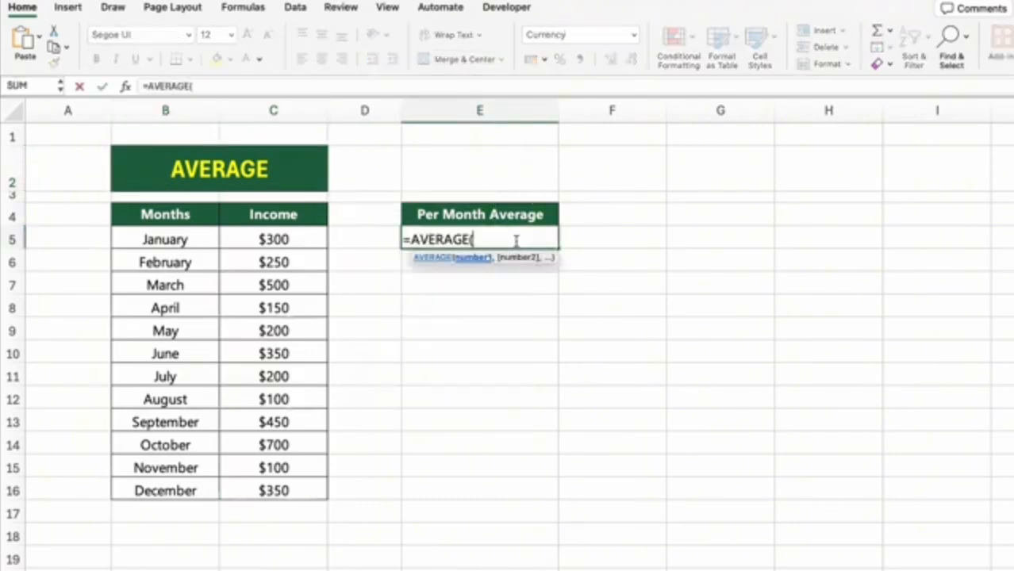
left_click_drag(299, 233, 315, 486)
type(")")
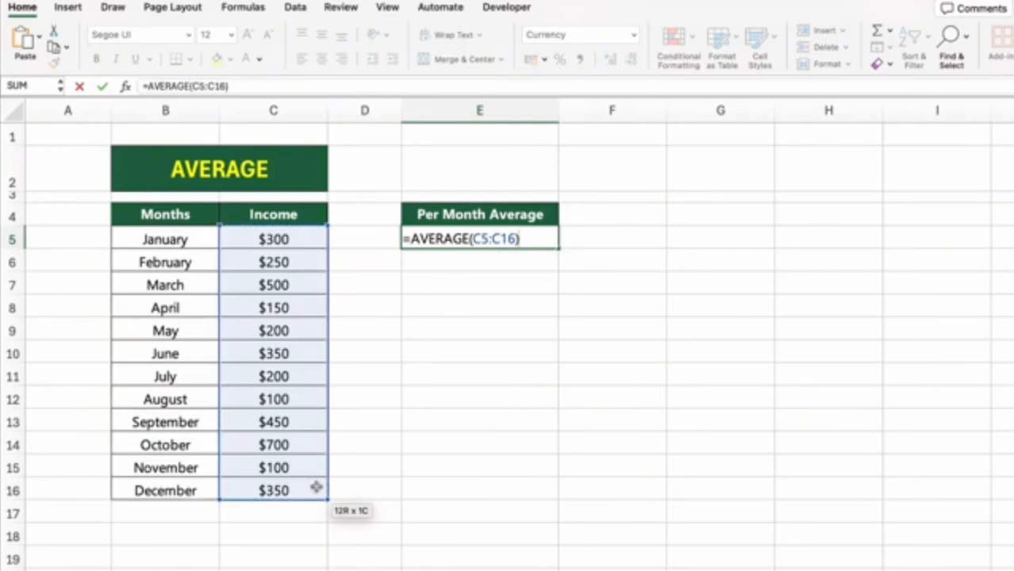
key("Return")
key("Down")
key("Down")
key("Down")
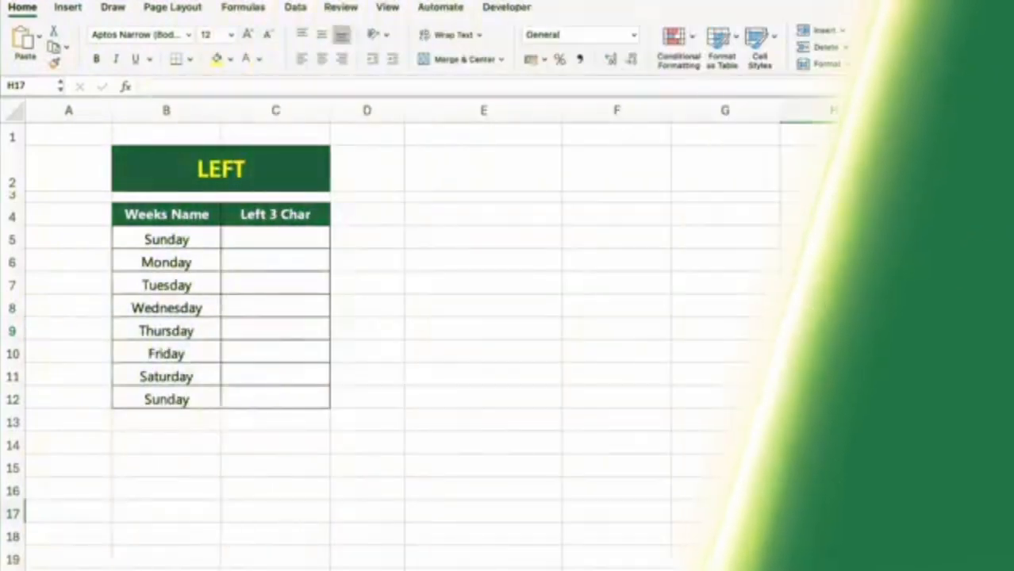
Enter the formula =LEFT(B5,3) in cell C5 to extract the first three characters of the weekday name
left_click(284, 158)
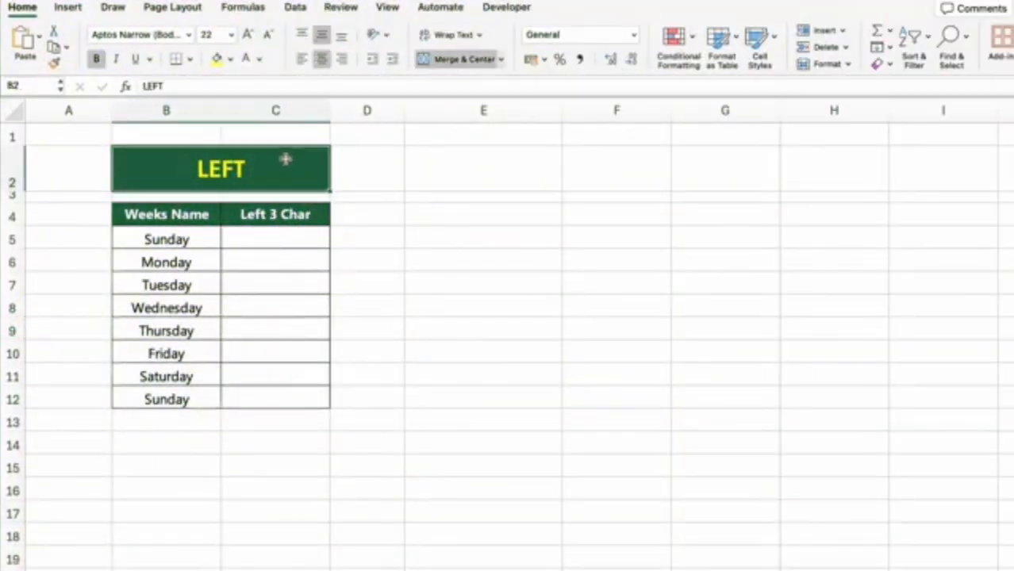
left_click(317, 219)
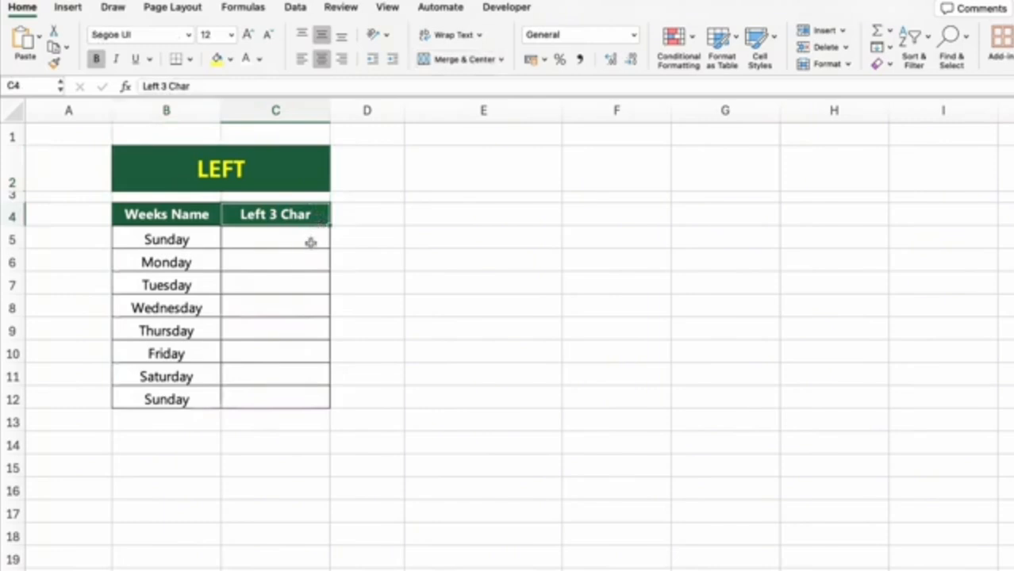
left_click(311, 243)
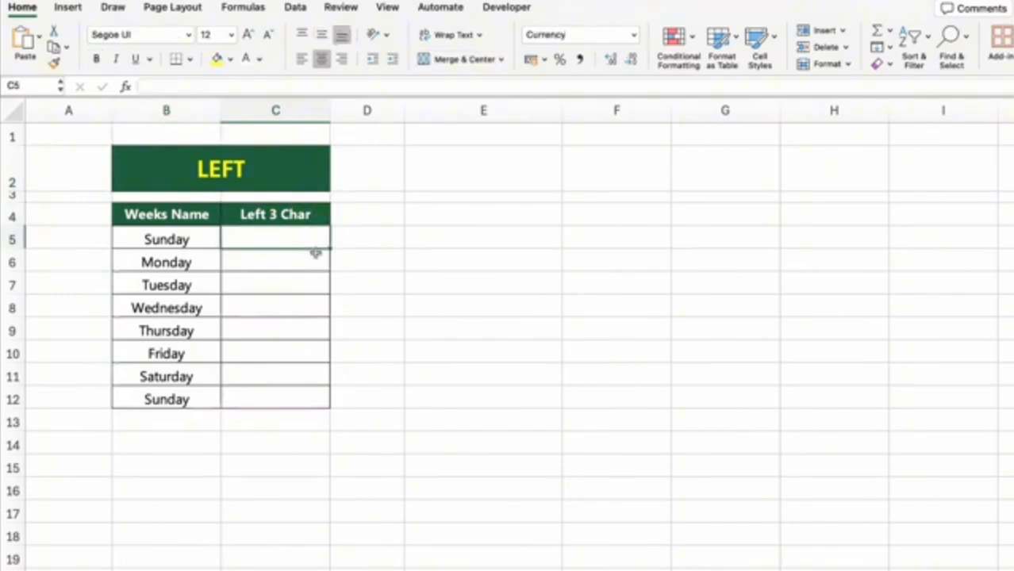
type("=LEFT(")
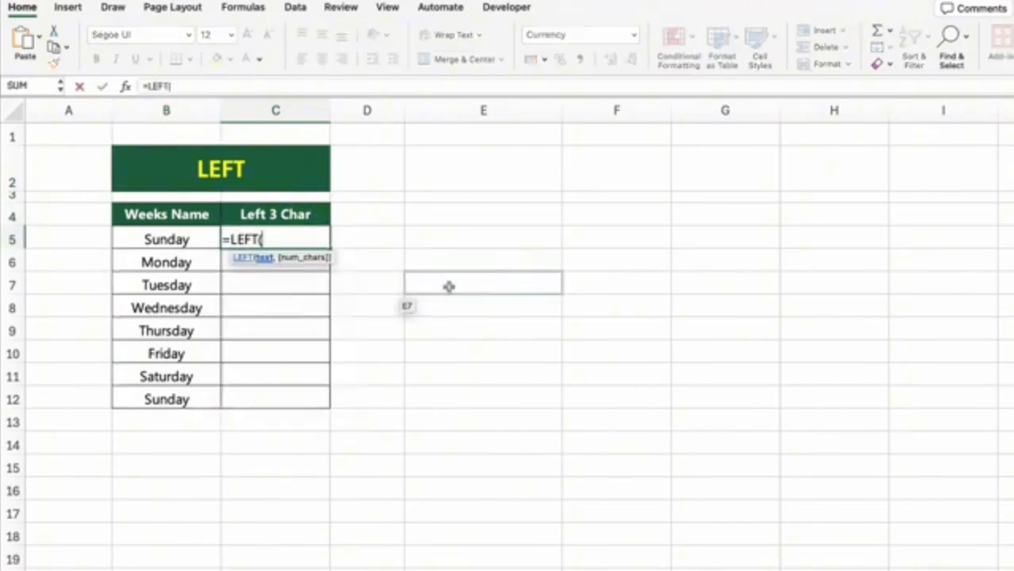
left_click(204, 239)
type(",3)")
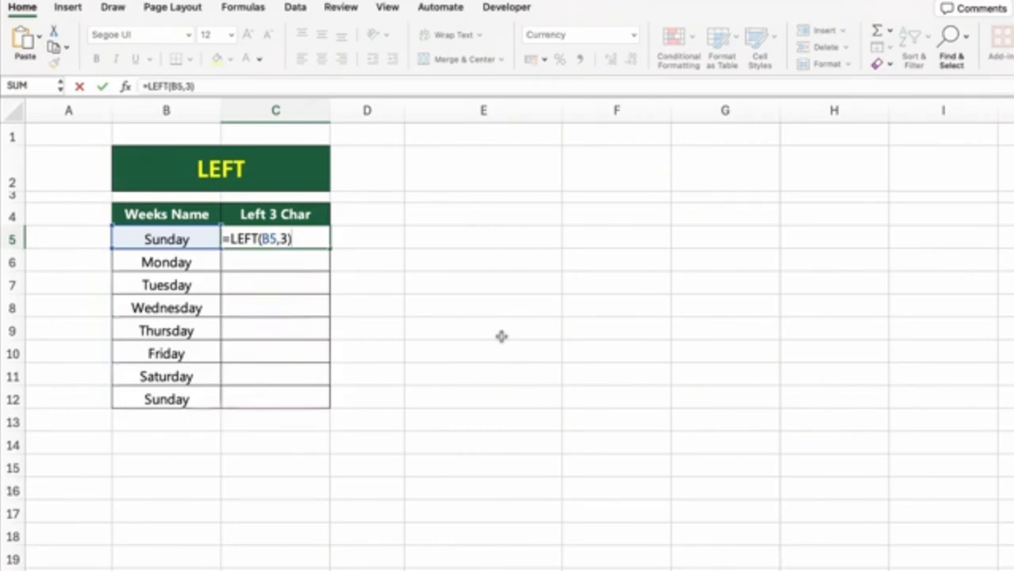
key("Return")
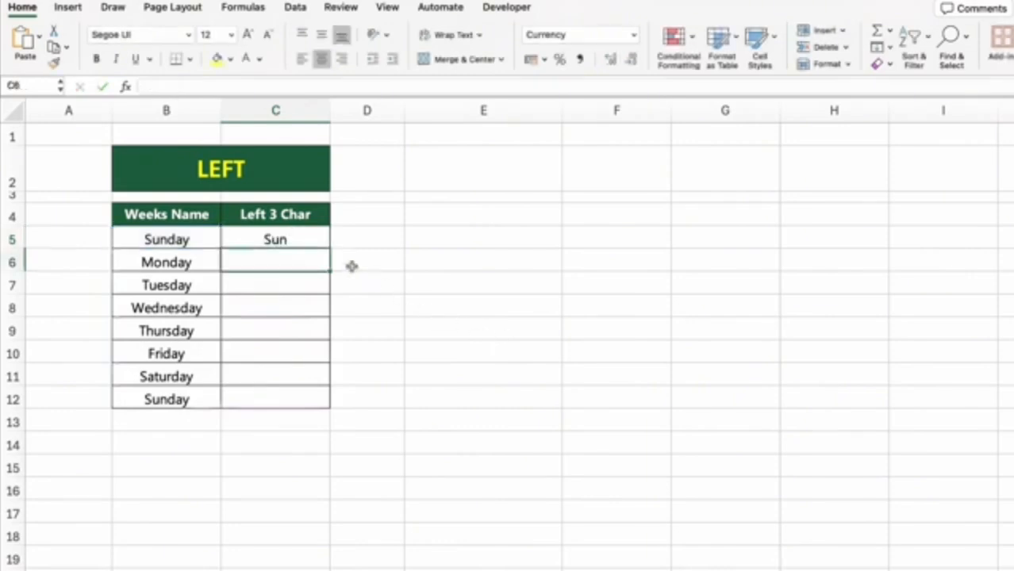
Fill the LEFT formula from C5 down to C12 for the remaining weekday names
left_click(321, 237)
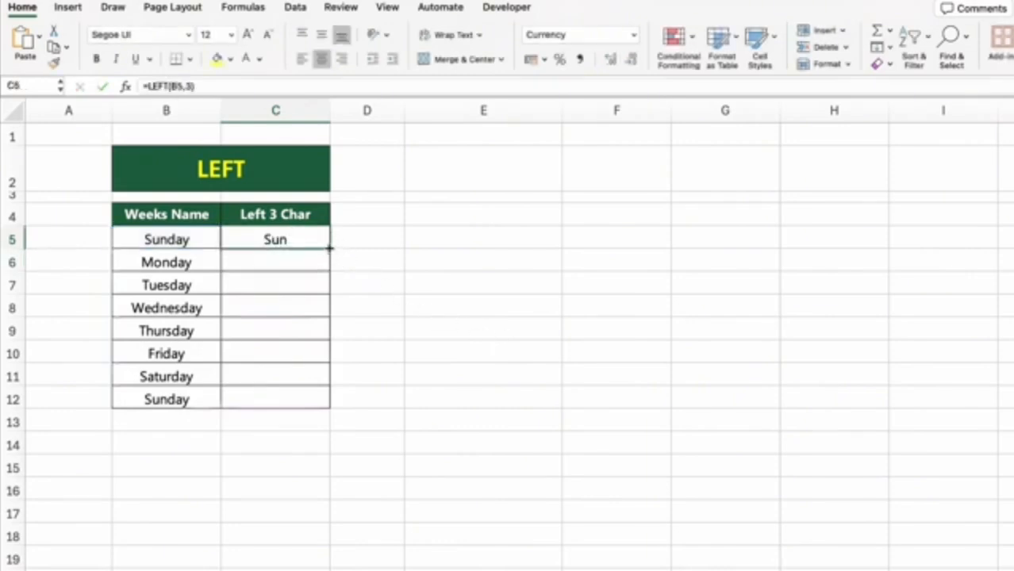
left_click_drag(331, 247, 327, 399)
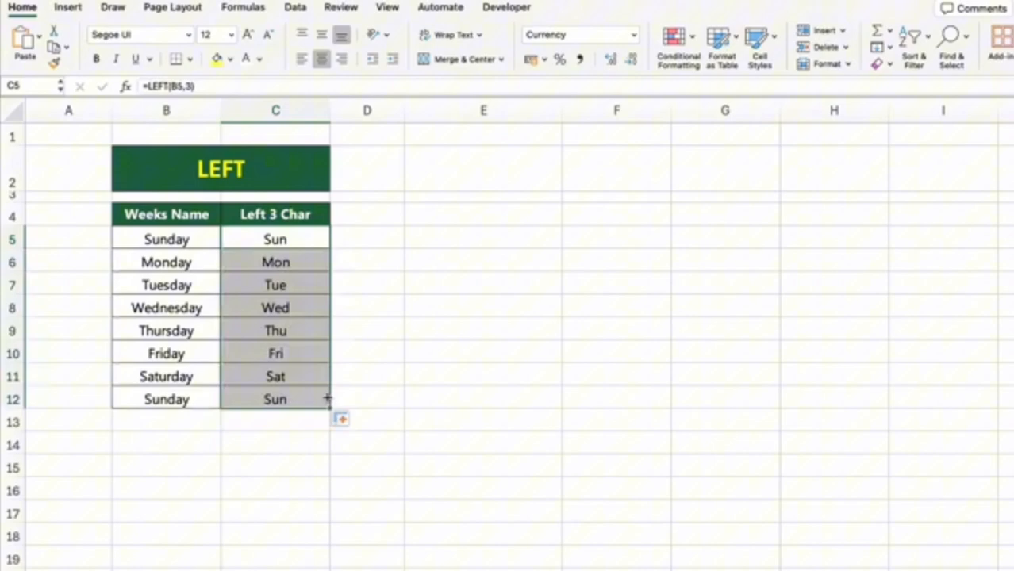
left_click(467, 347)
left_click(550, 452)
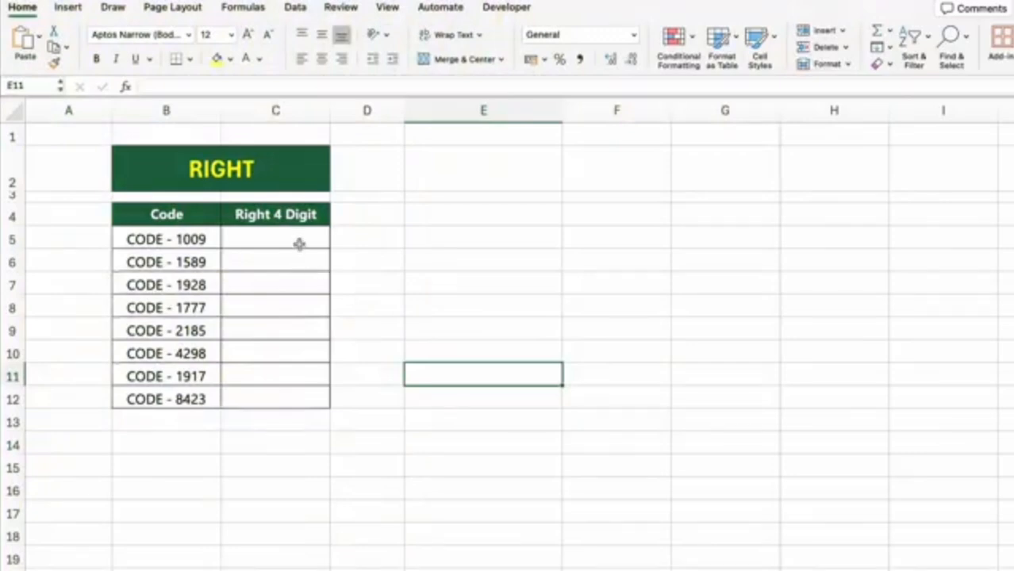
Enter the formula =RIGHT(B5,4) in cell C5 to extract the last four digits of the code
left_click(281, 162)
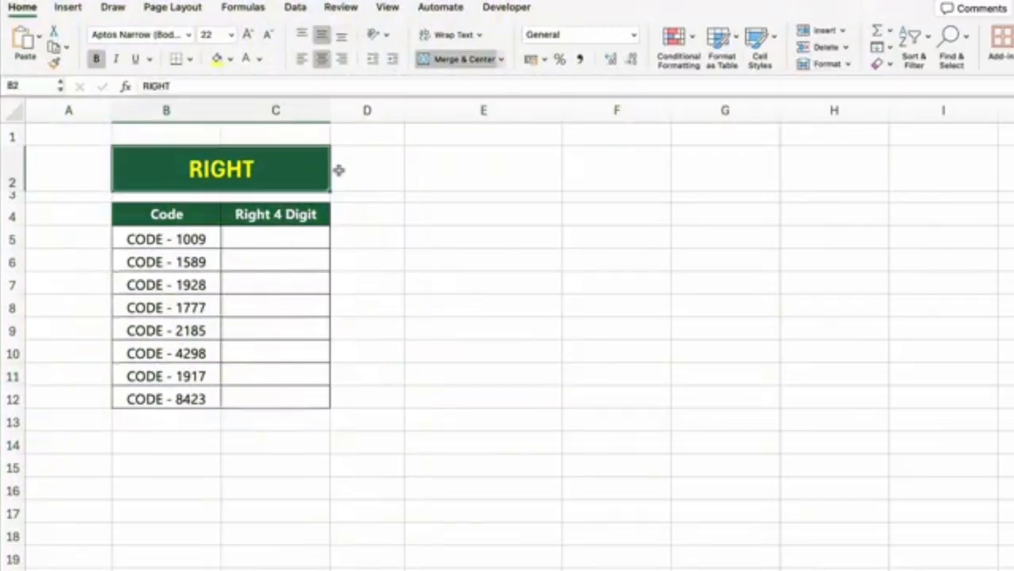
left_click(311, 214)
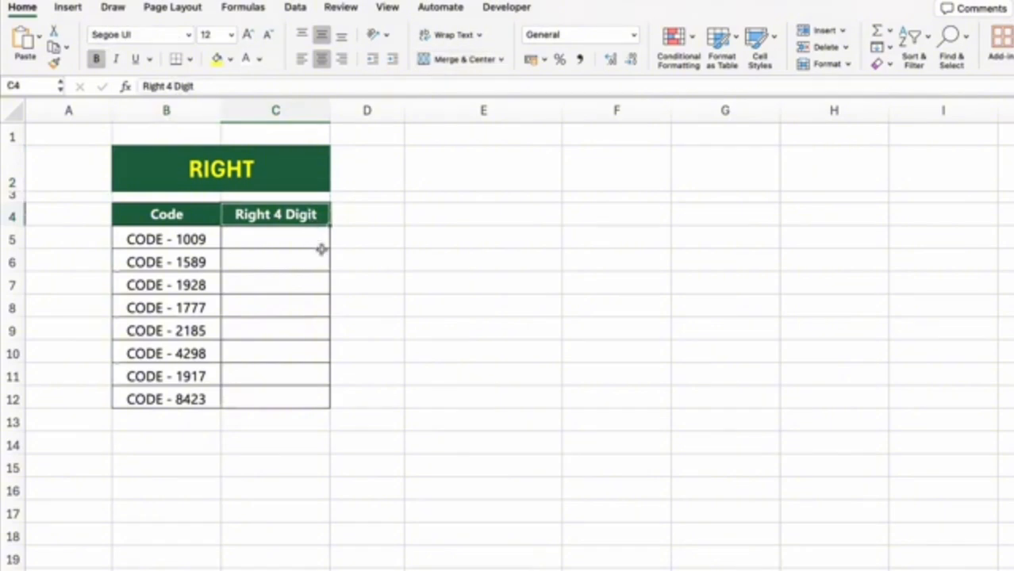
left_click(322, 251)
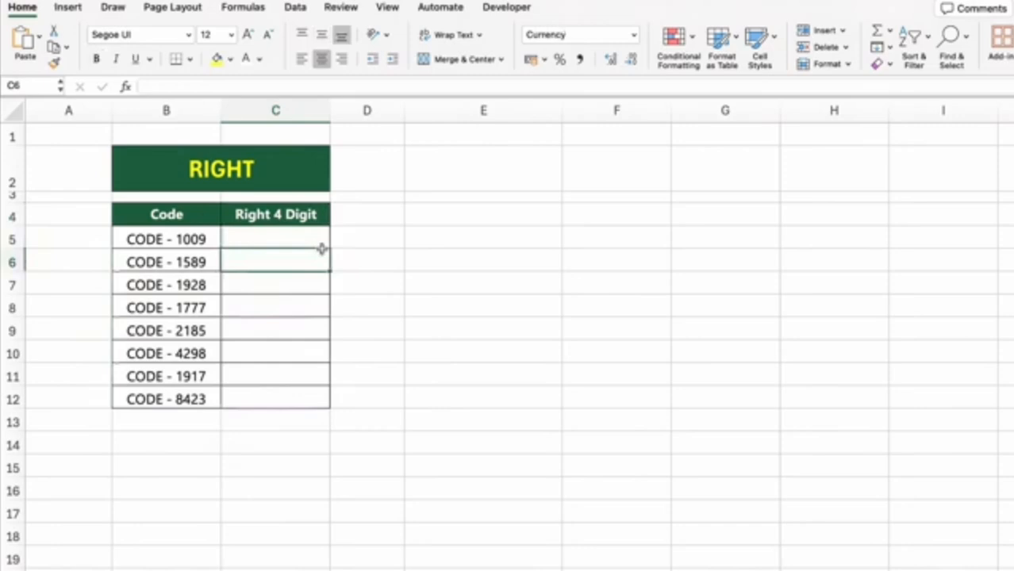
left_click(321, 246)
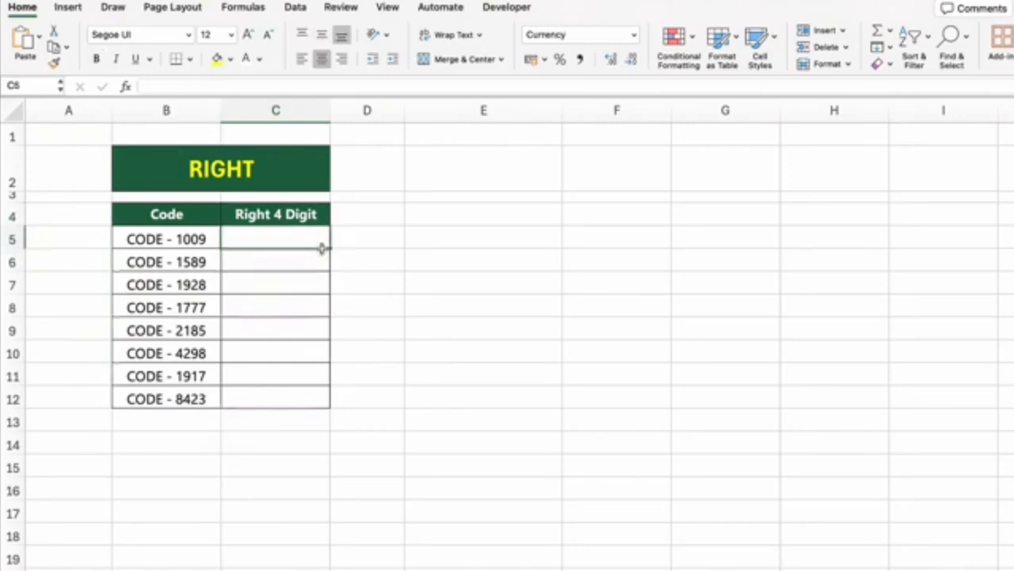
type("=RIGHT(")
left_click(195, 241)
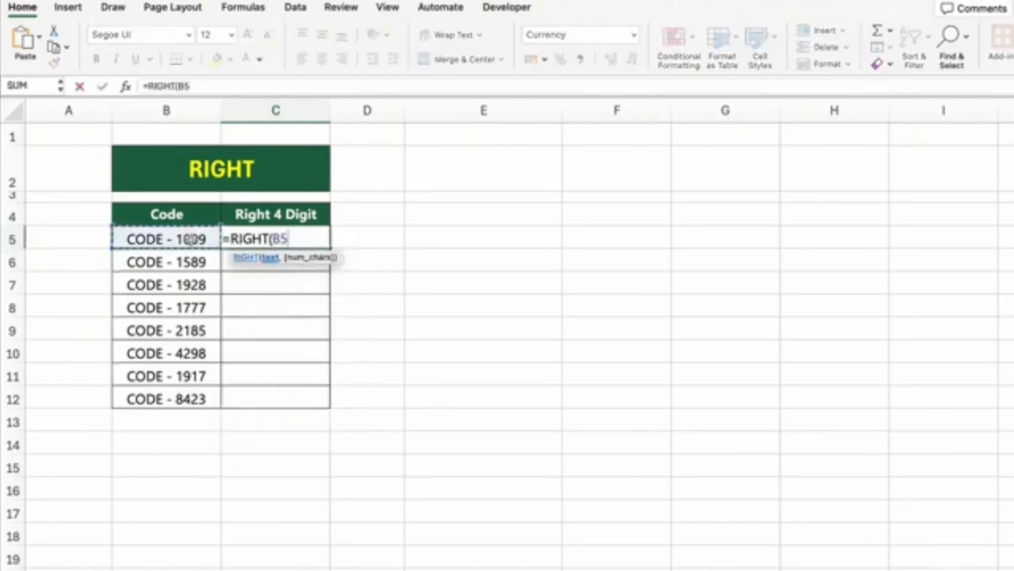
type(",4)")
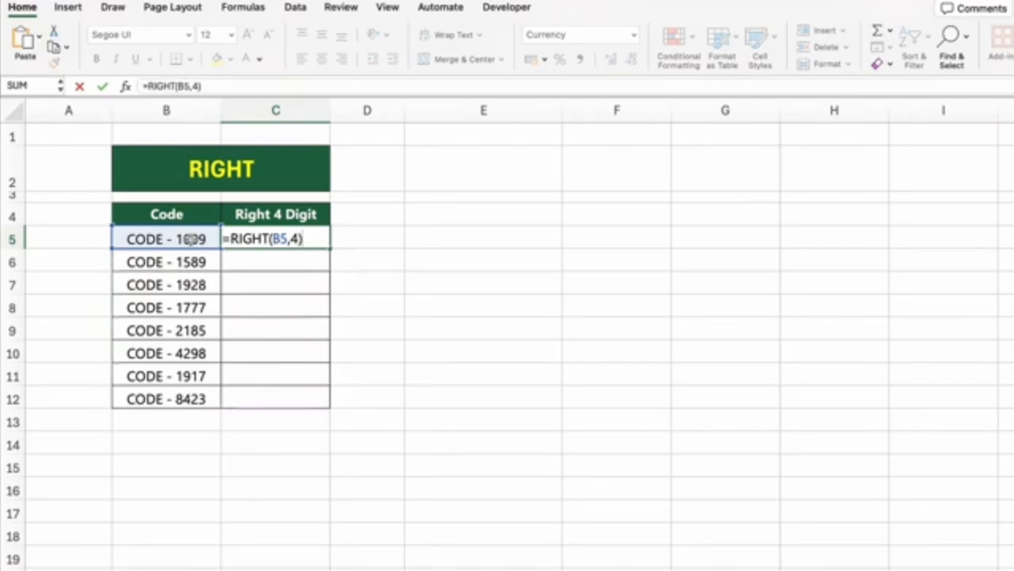
key("Return")
Fill the RIGHT formula from C5 down to C12 for the remaining codes
left_click(295, 239)
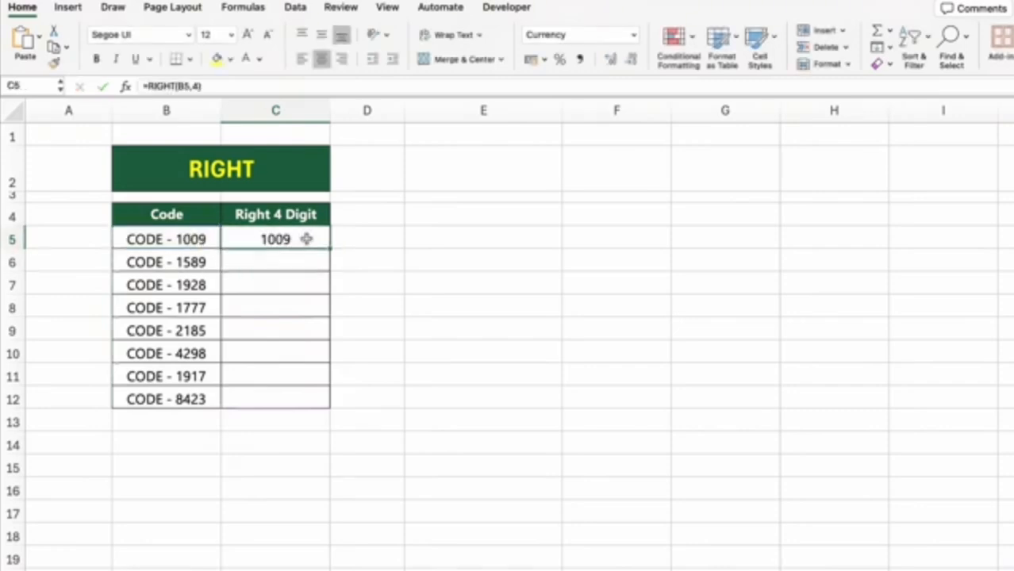
left_click_drag(333, 249, 335, 405)
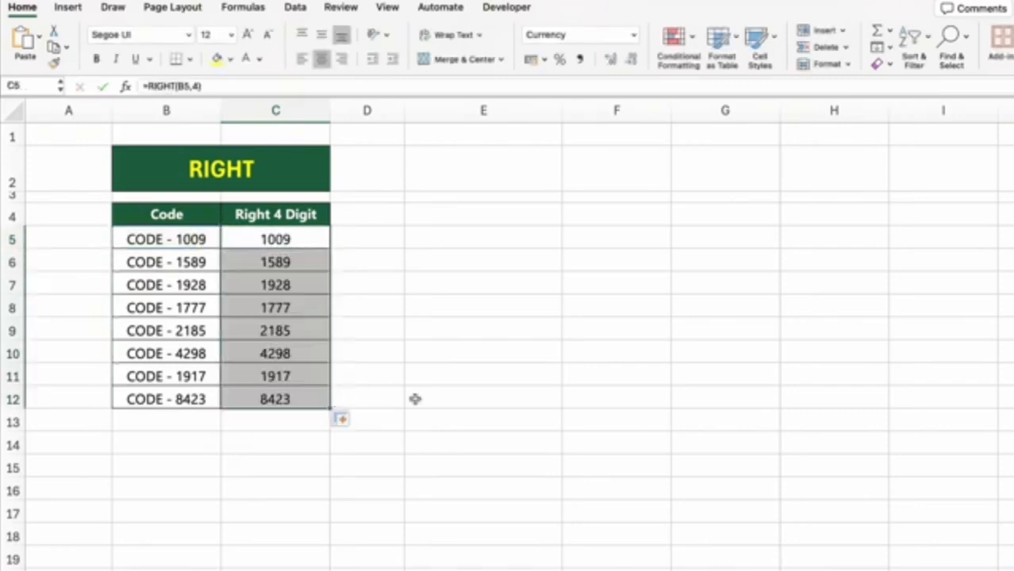
left_click(533, 479)
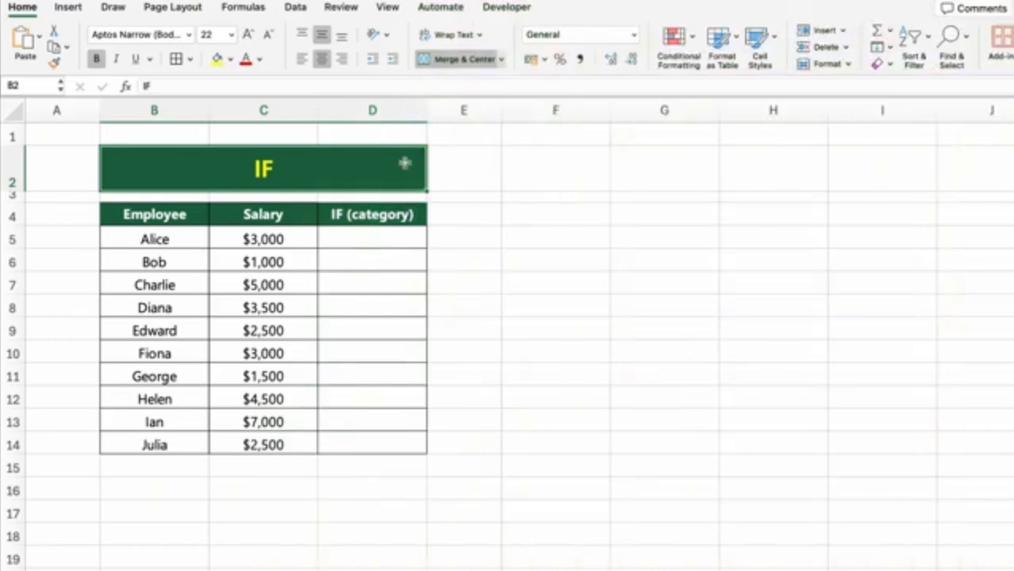
Enter the formula =IF(C5>=3000, "Higher", "Lower") in cell D5 to categorise the salary
left_click(373, 216)
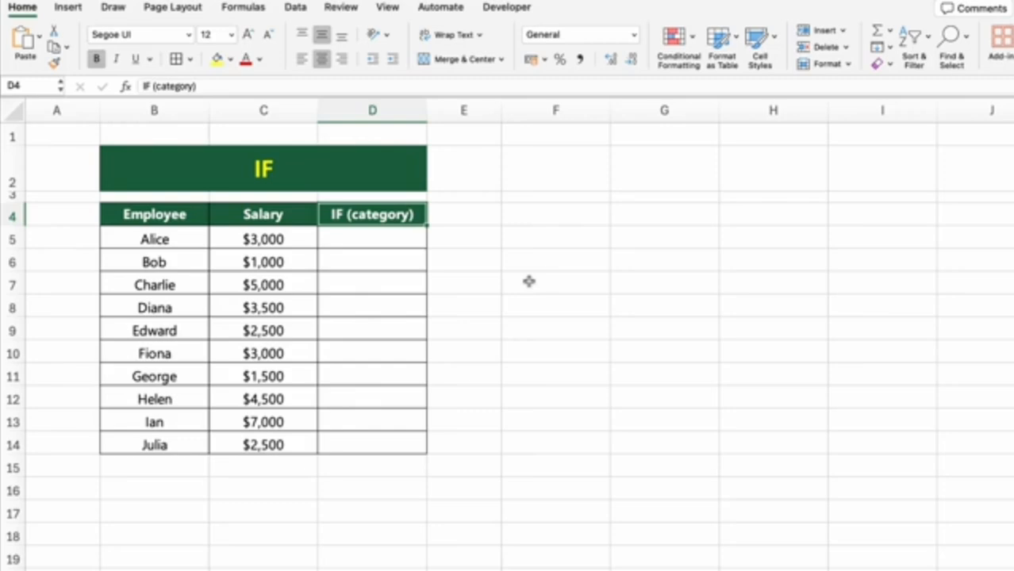
left_click(394, 243)
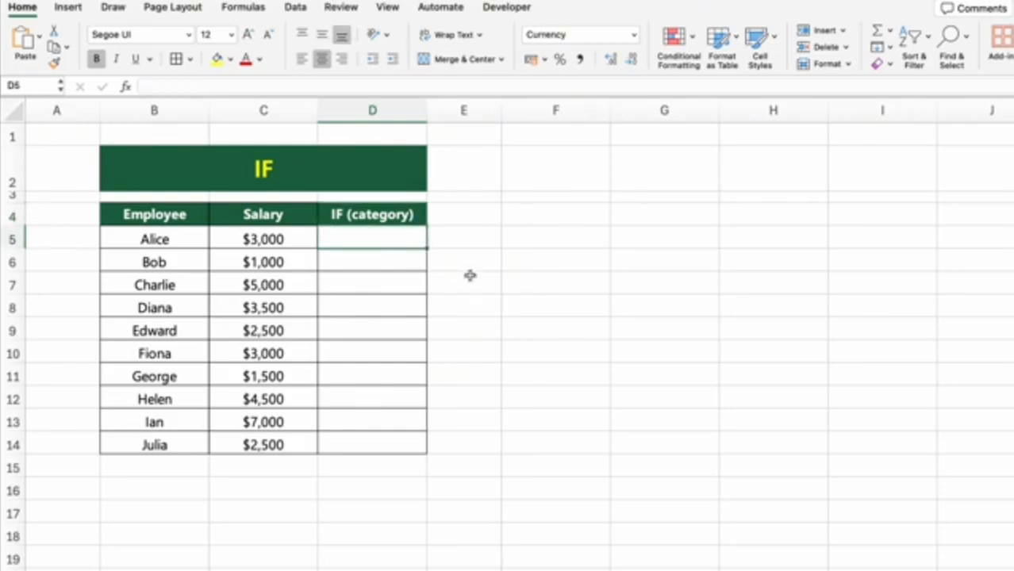
type("=IF(")
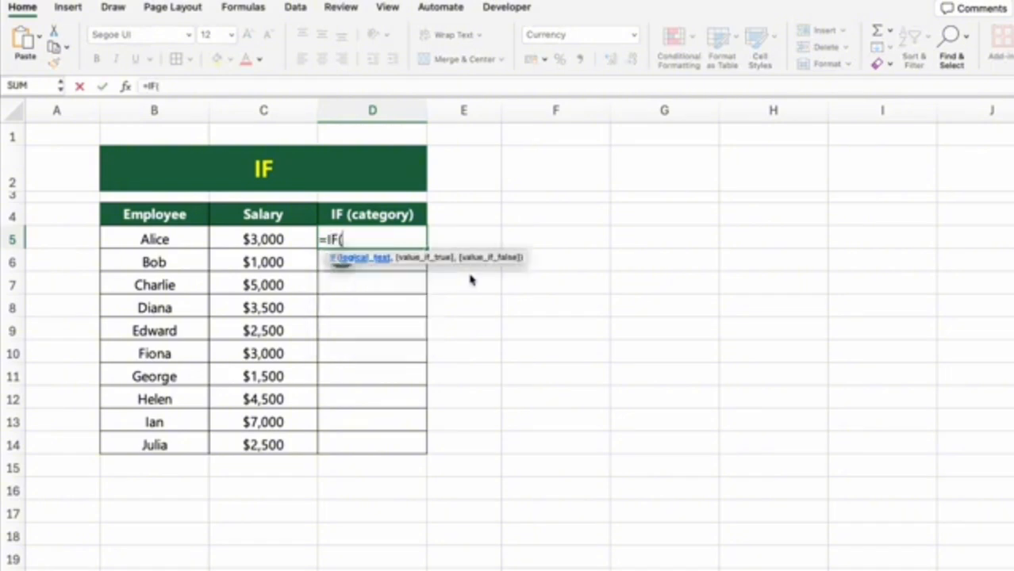
left_click(302, 234)
type(">=3")
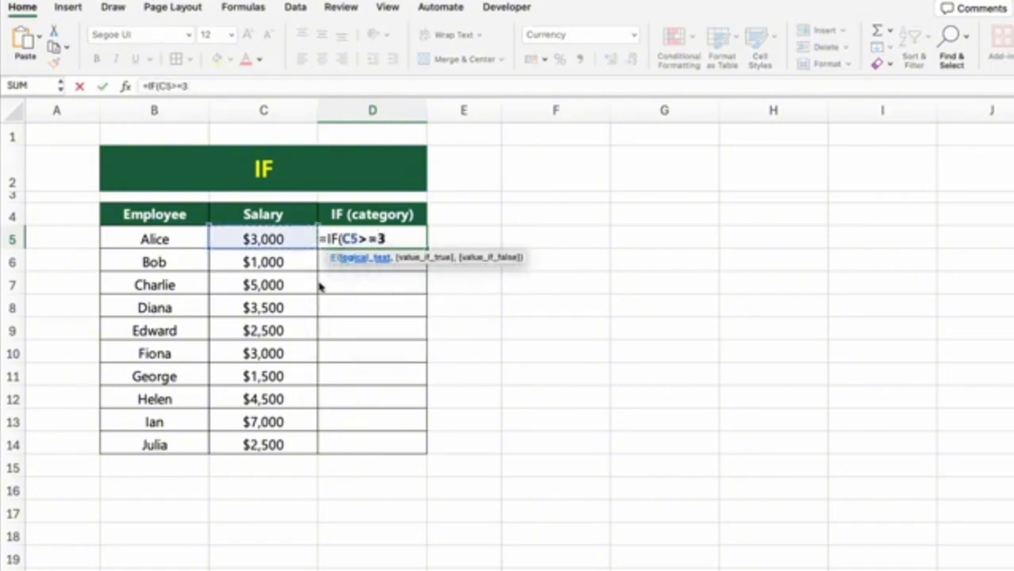
type("000, \"Higher\", L")
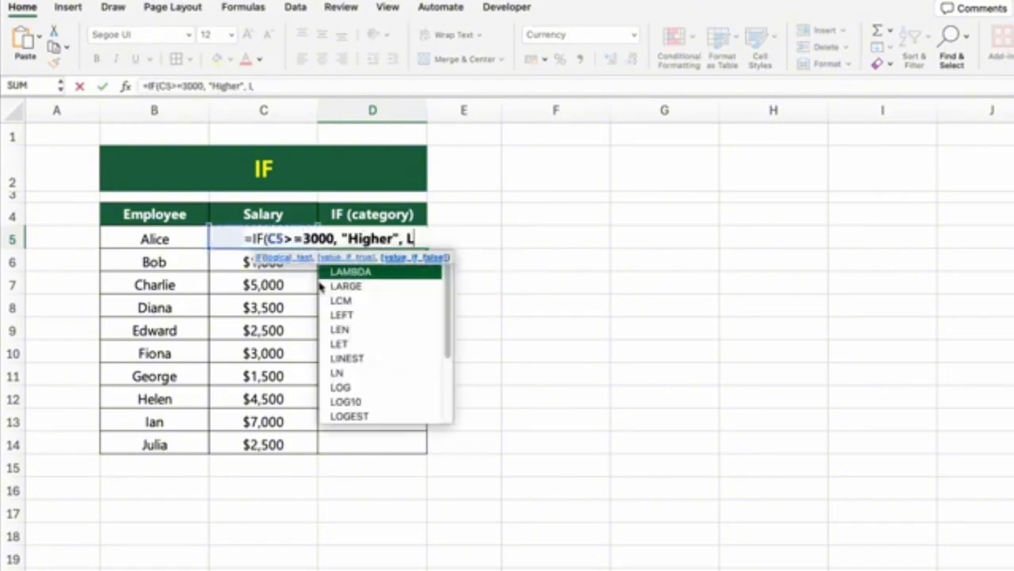
key("BackSpace")
type("\"Lower\")")
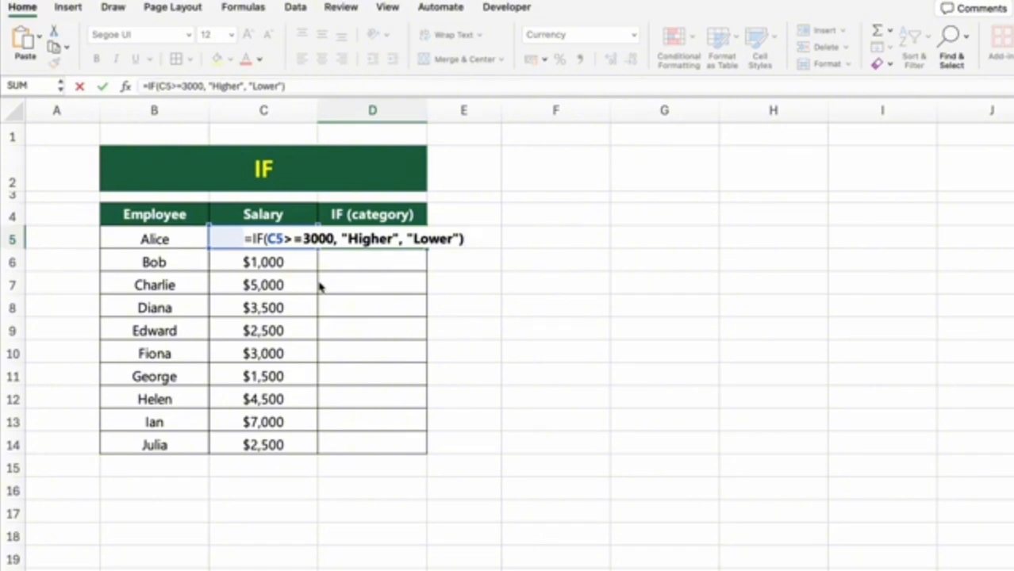
key("Return")
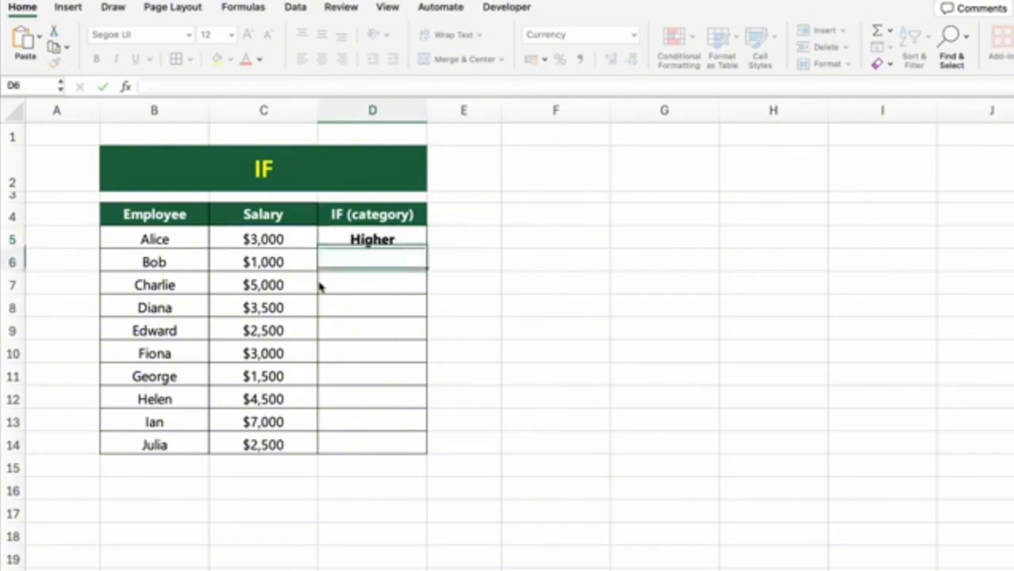
Fill the salary category IF formula from D5 down to D14 for the remaining employees
left_click(423, 243)
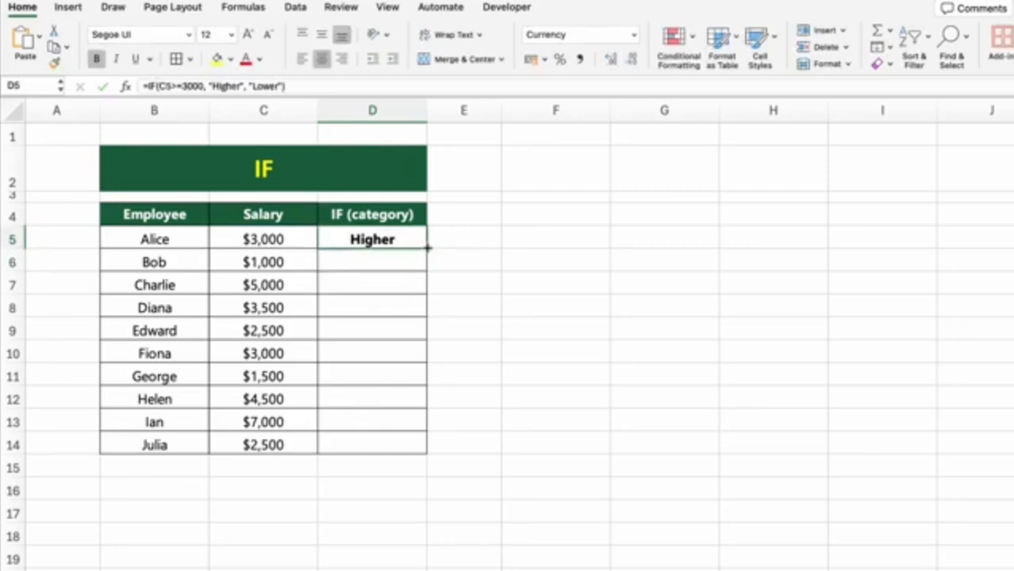
left_click_drag(426, 249, 433, 451)
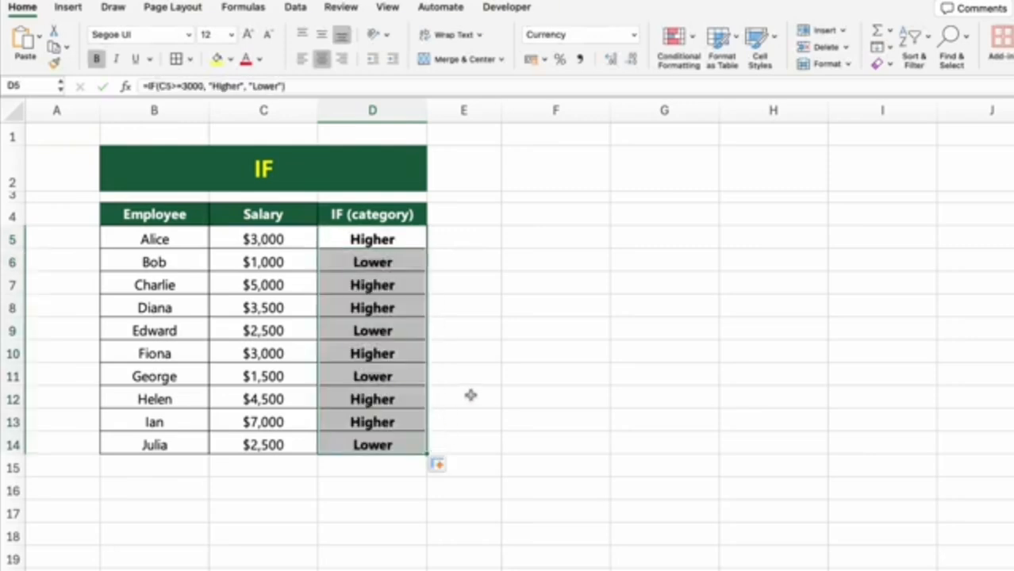
left_click(547, 436)
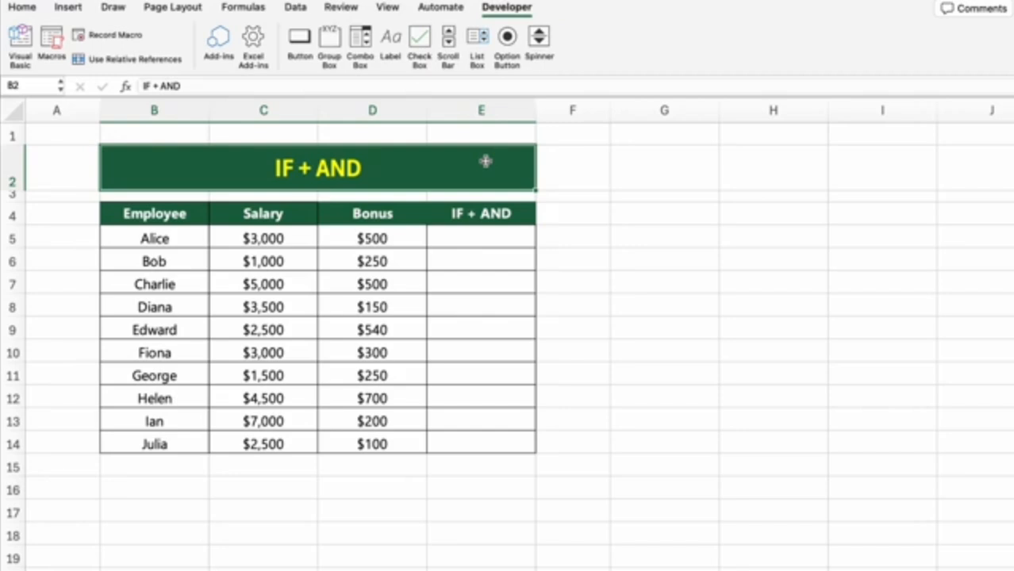
Enter the formula =IF(AND(C5>=2000, D5>=200), "That is okay", "Not okay") in cell E5 of the IF + AND table
left_click(498, 218)
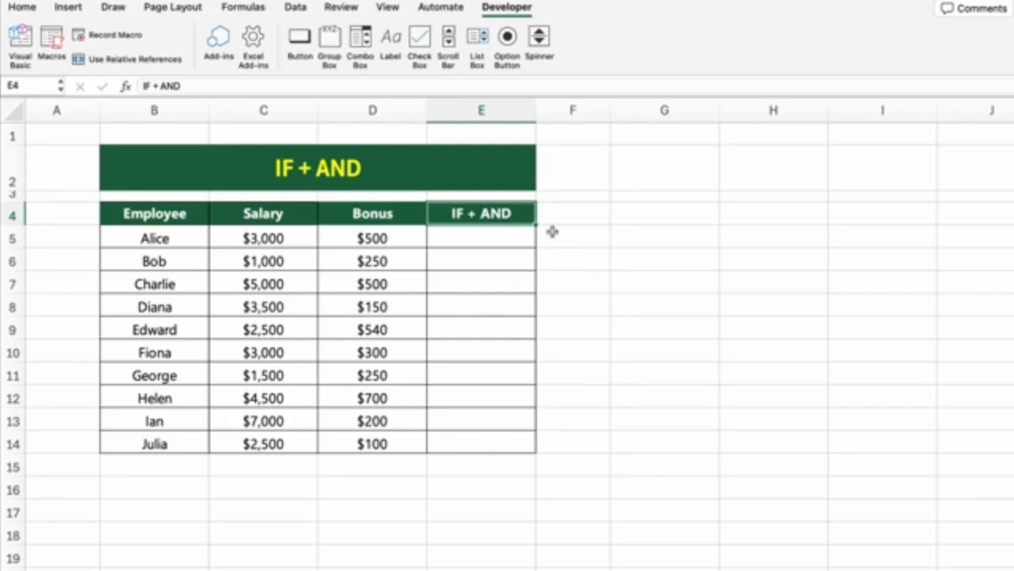
left_click(523, 236)
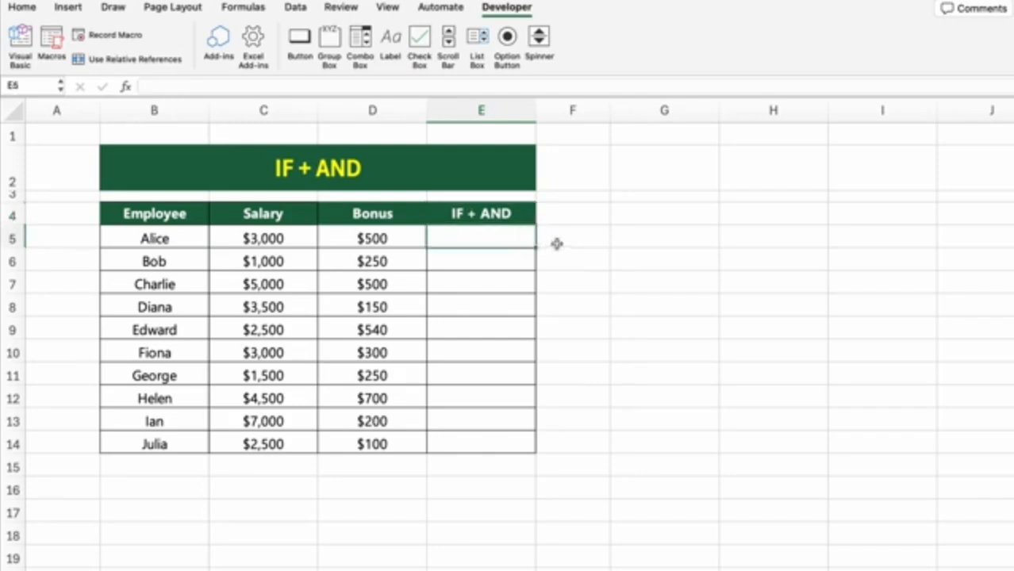
type("=IF(")
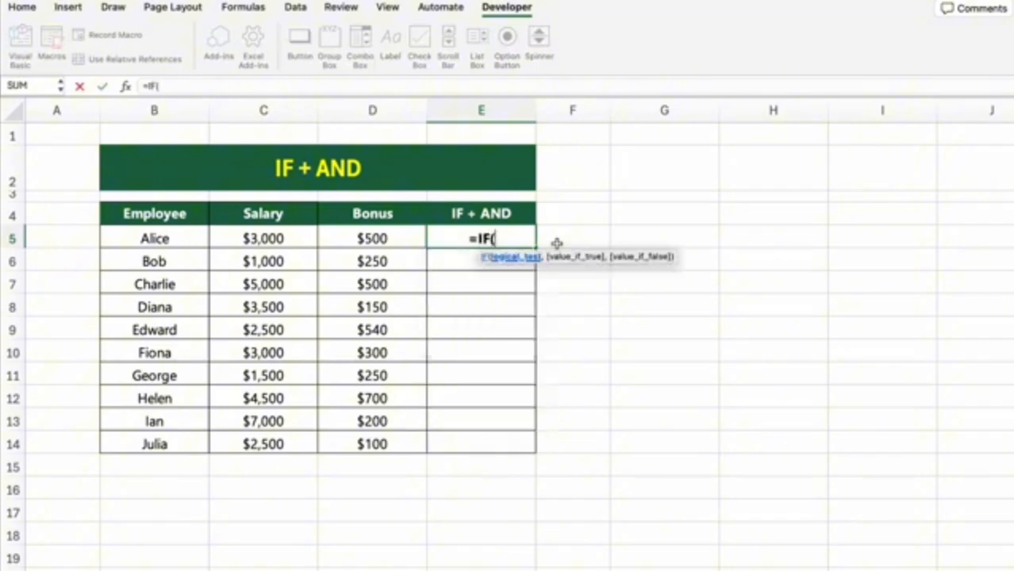
type("AND(")
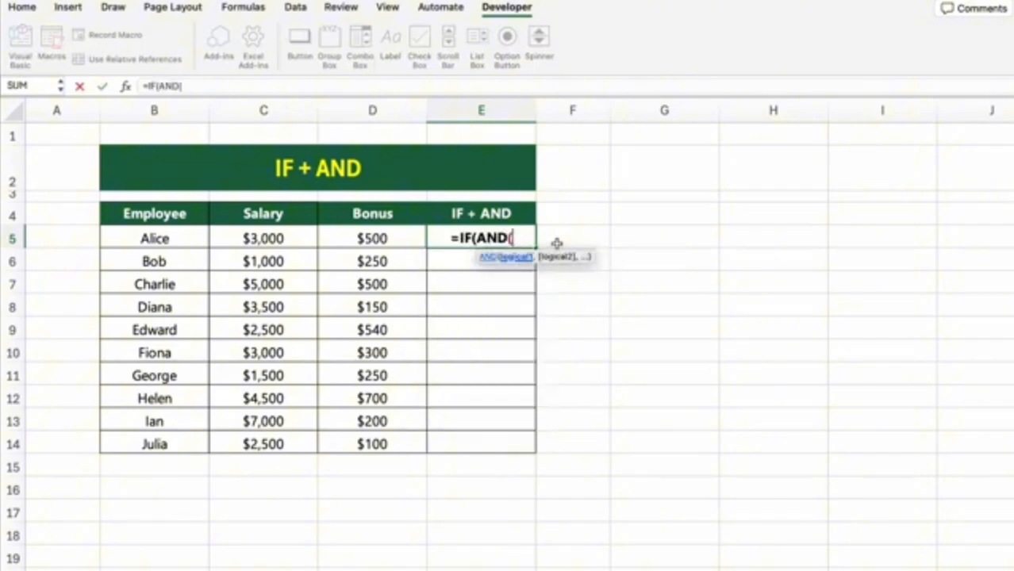
type("C5>=2000")
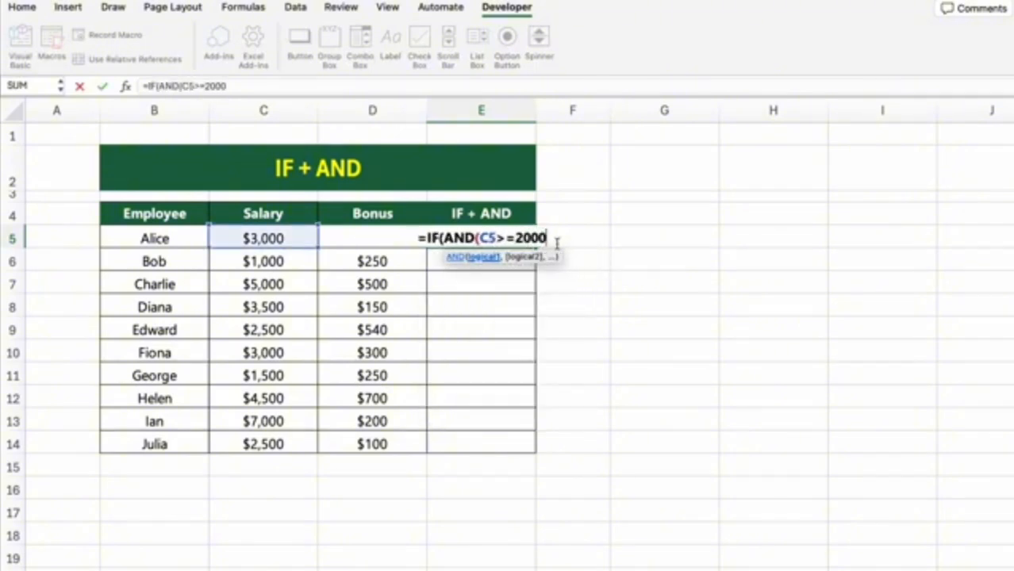
type(", D5>=")
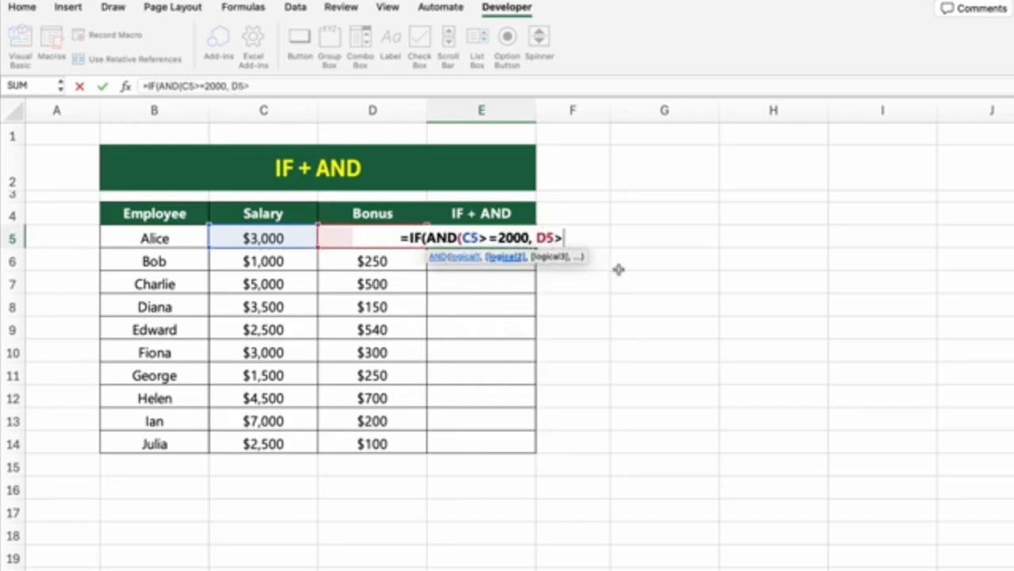
type("200)")
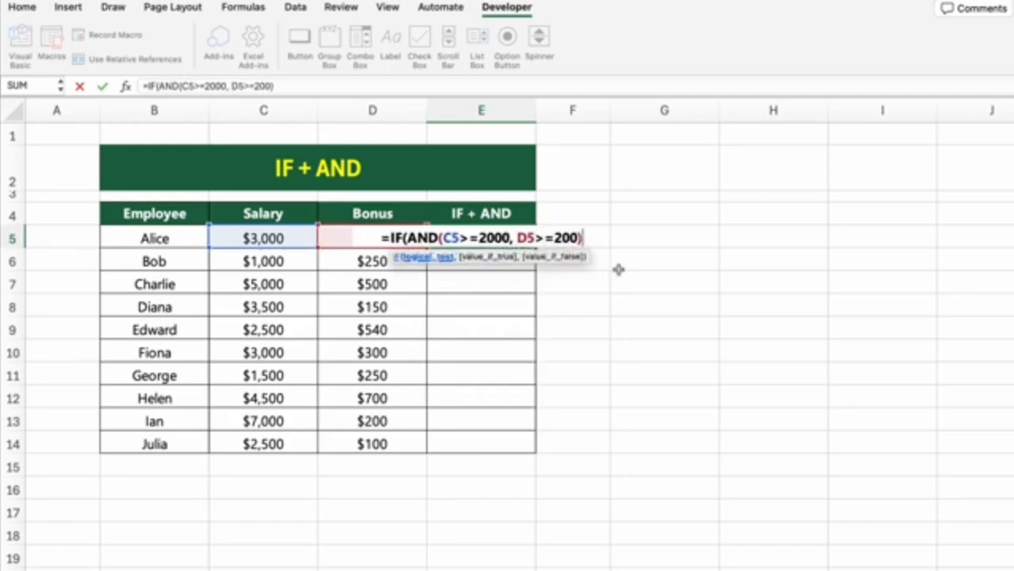
type(", \"That is okay\", \"Not okay\")")
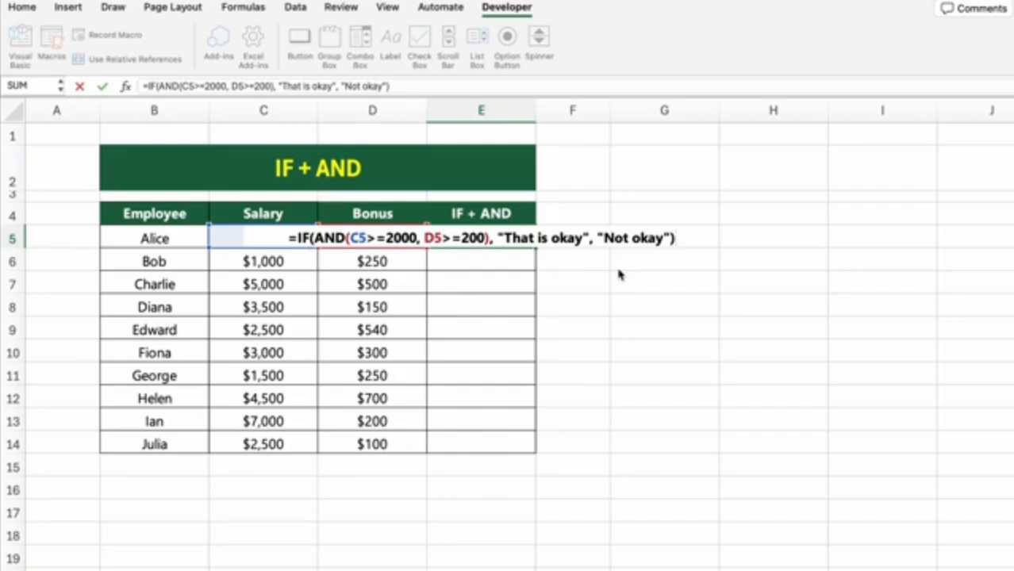
key("Return")
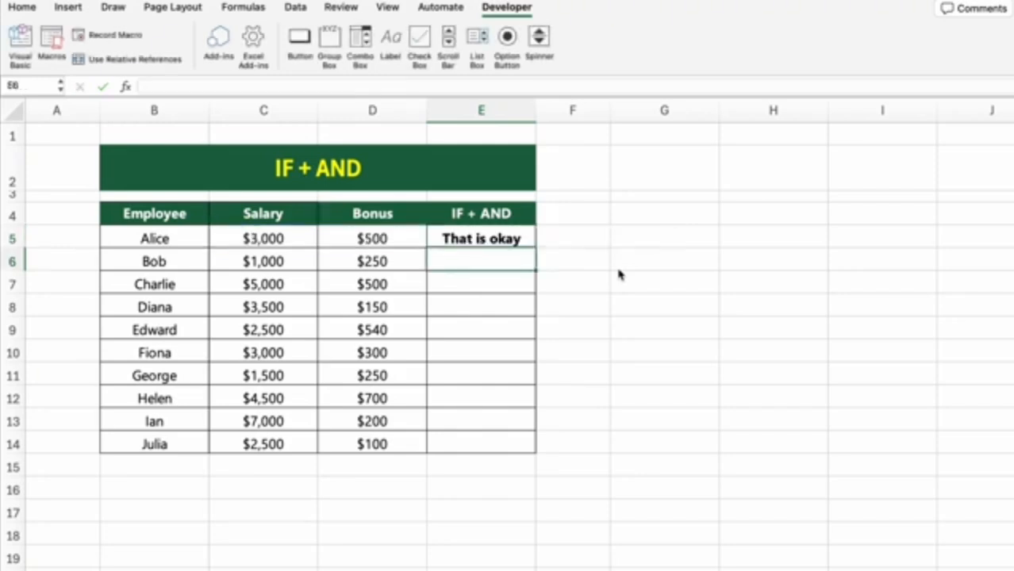
Fill the IF and AND formula from E5 down to E14 for the remaining employees
left_click(533, 243)
left_click_drag(535, 290, 543, 446)
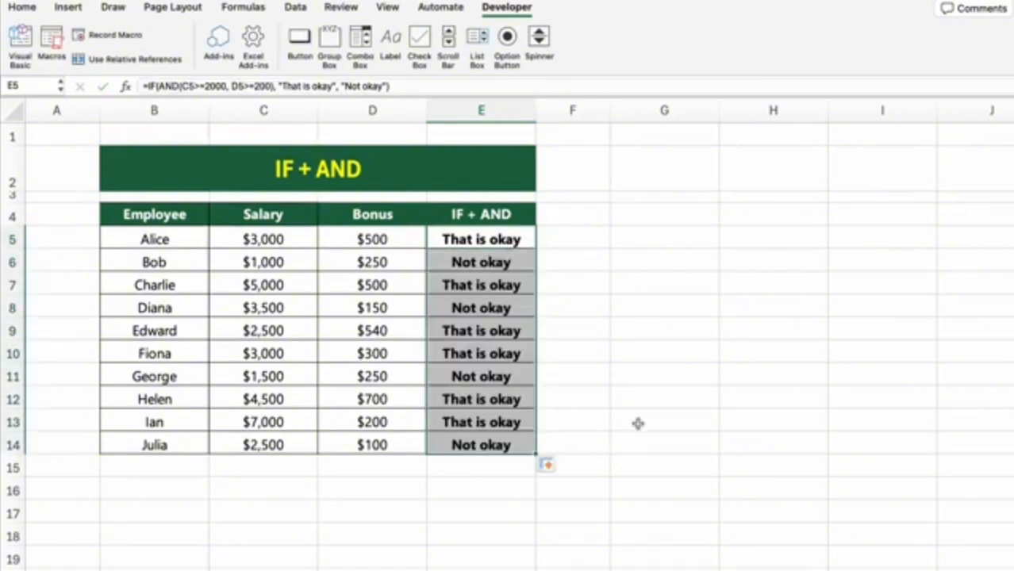
left_click(666, 421)
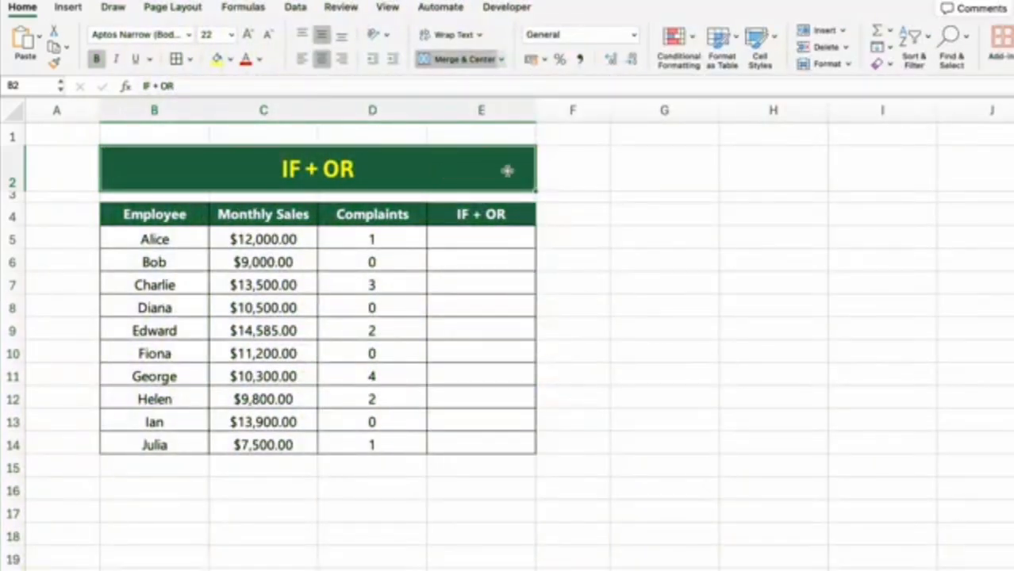
Enter the formula =IF(OR(C5>=10000, D5=0), "Successful", "Not successful") in cell E5 of the IF + OR table
left_click(526, 212)
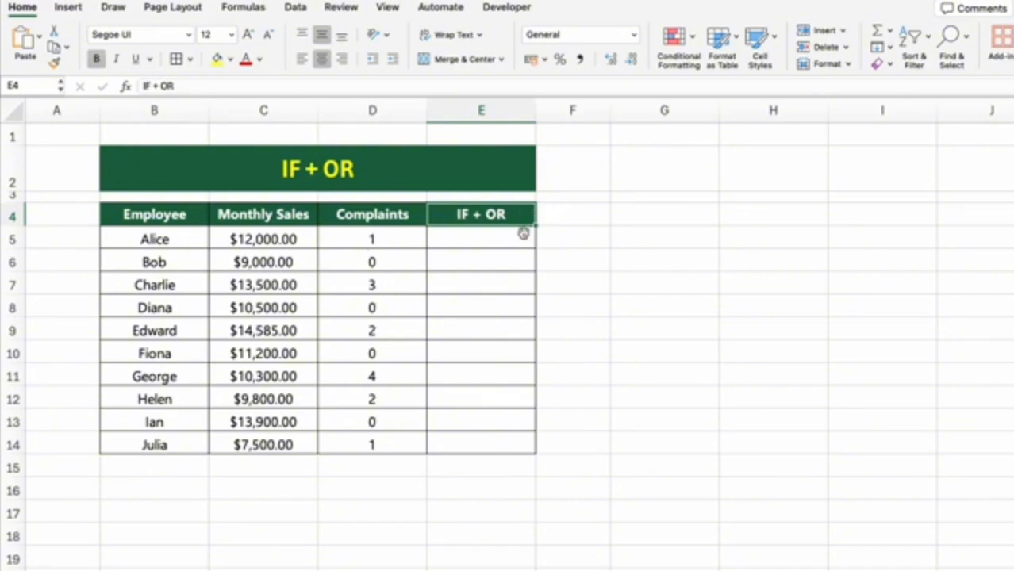
left_click(525, 237)
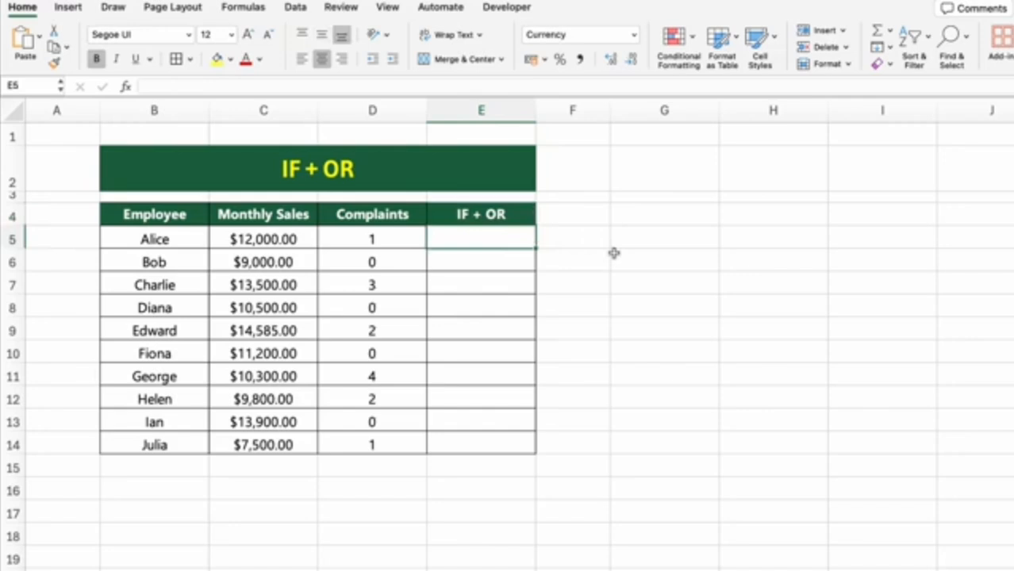
type("=IF")
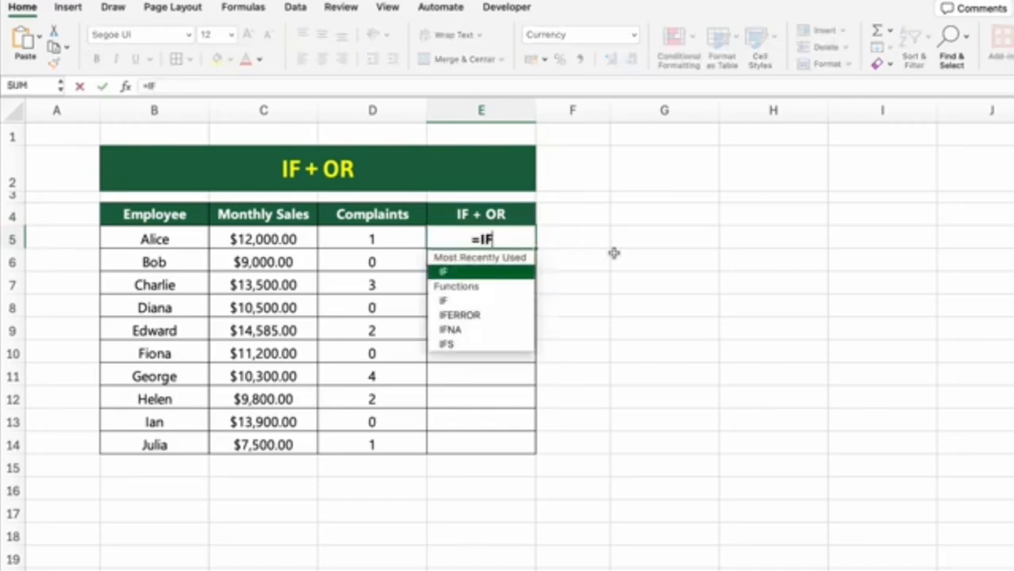
type("(OR(C5")
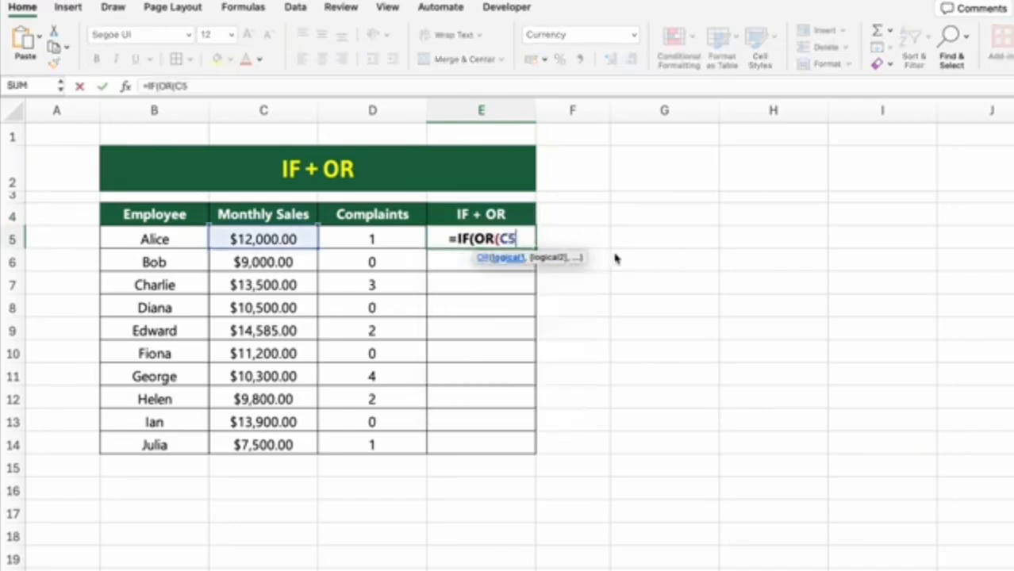
type(">=1")
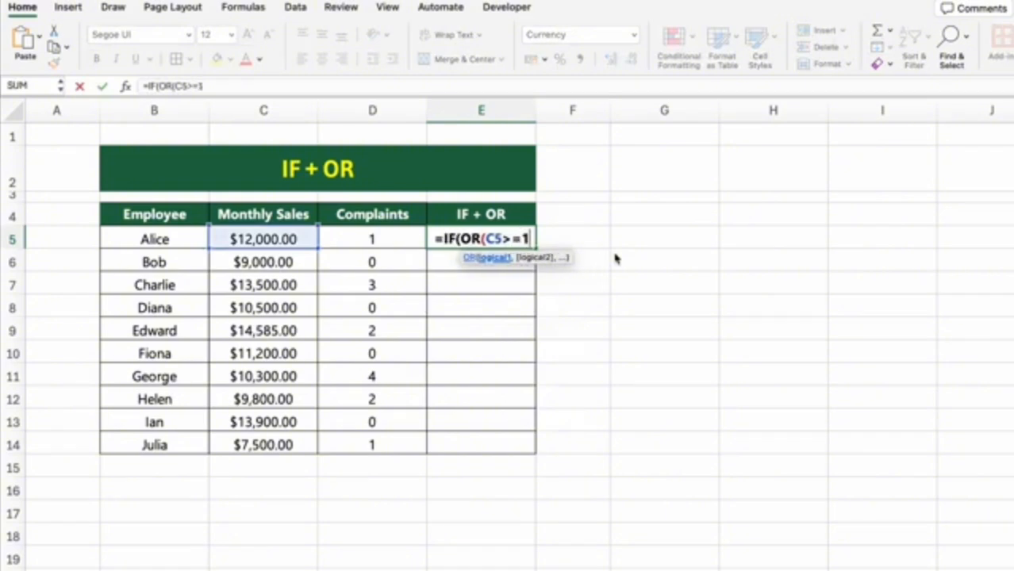
type("0000, D5")
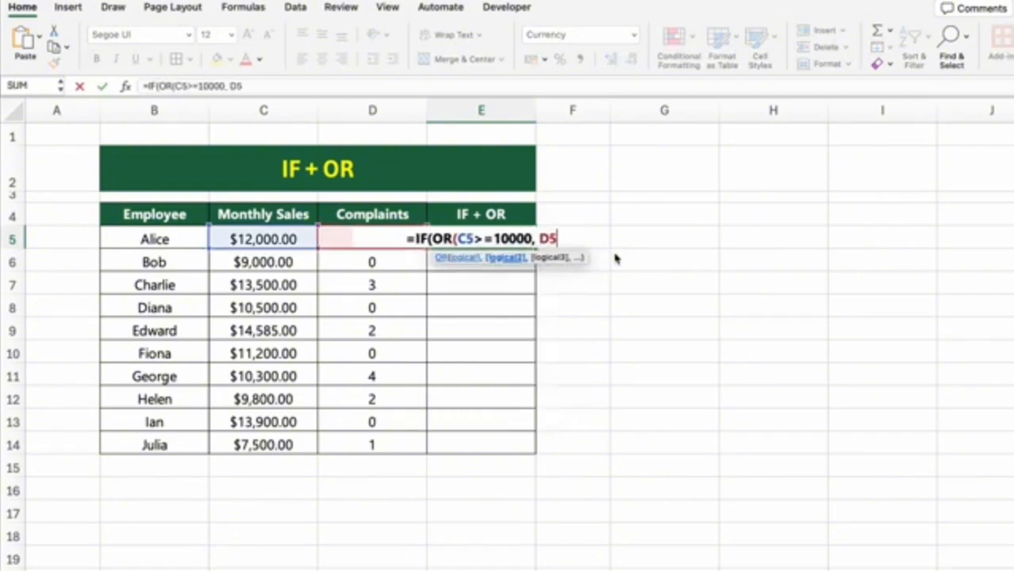
type("=0), \"Successful\", \"Not successful\")")
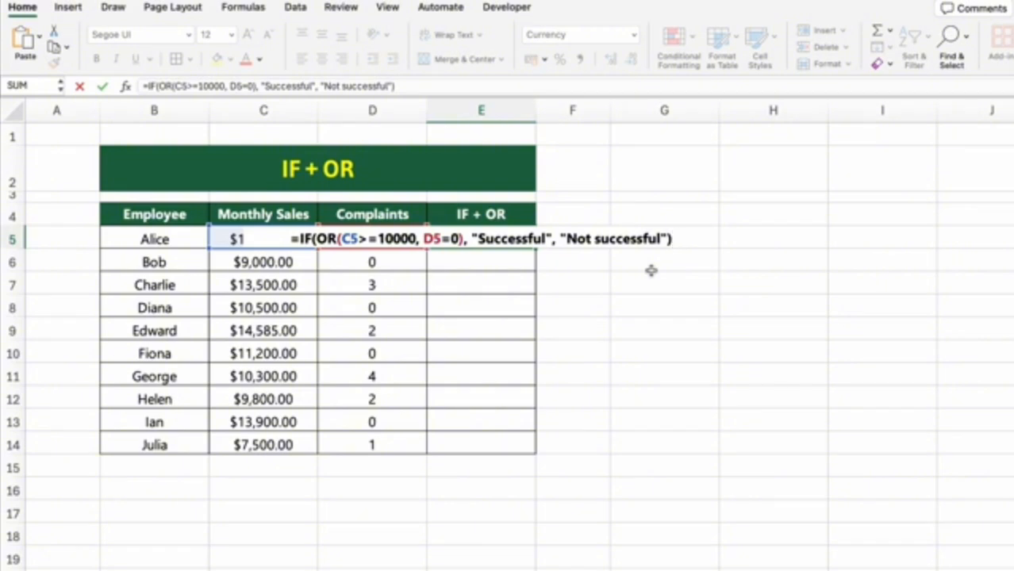
key("Return")
Fill the IF and OR formula from E5 down to E14 for the remaining employees
left_click(512, 238)
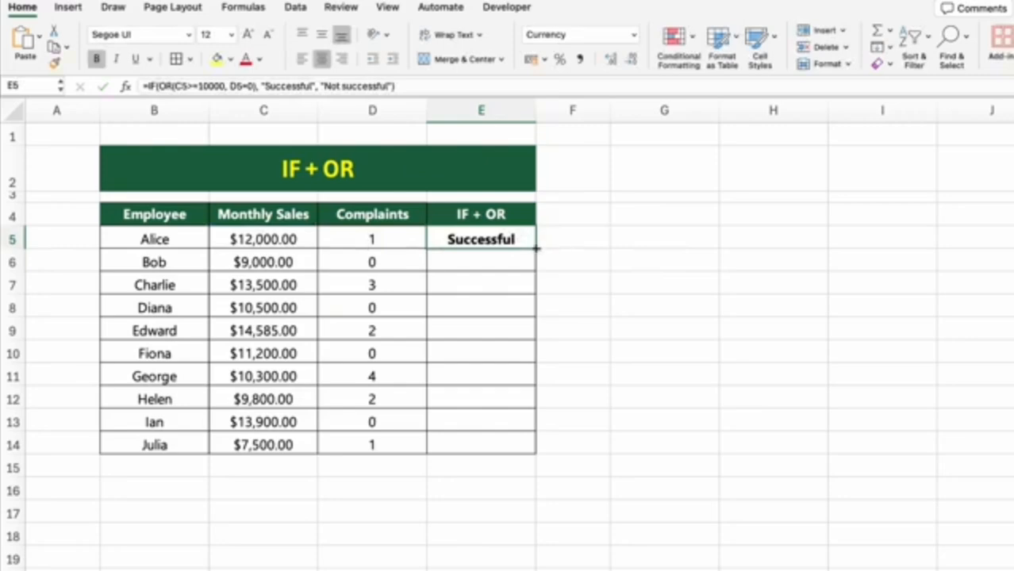
left_click_drag(537, 250, 541, 459)
left_click(707, 440)
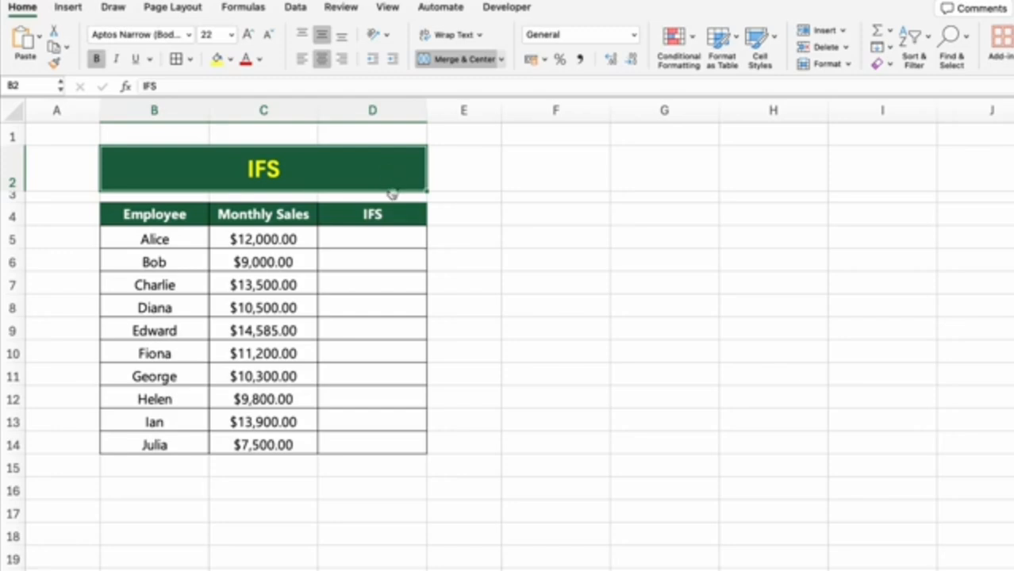
Enter the formula =IFS(C5>=10000, "Okay", C5<10000, "Not Okay") in cell D5 of the IFS table
left_click(411, 211)
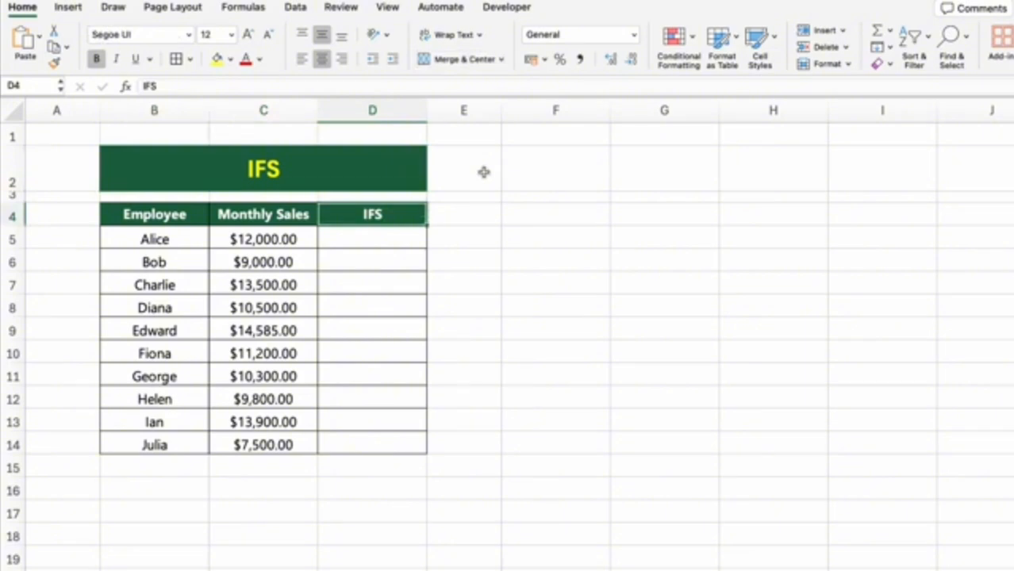
left_click(414, 239)
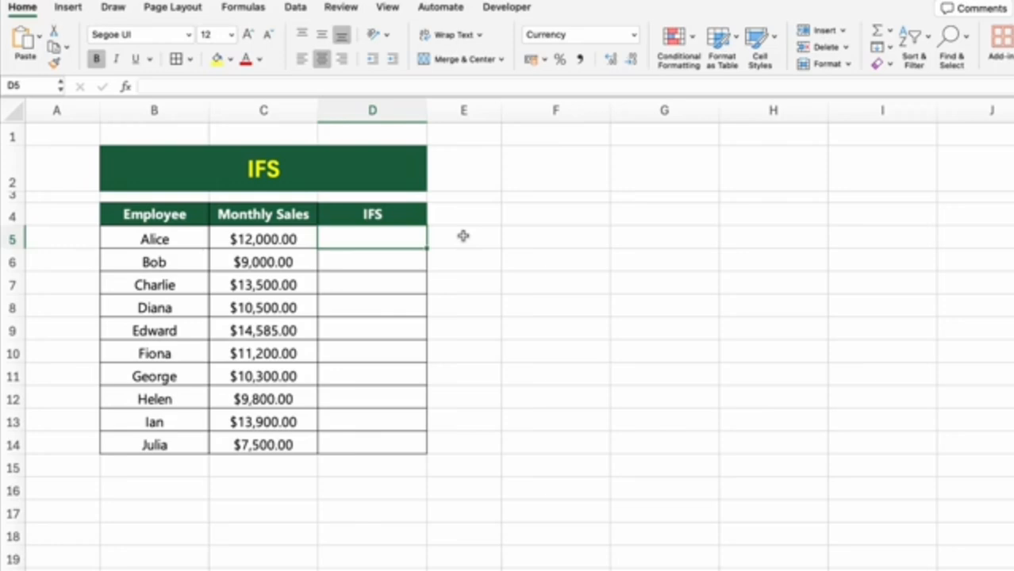
type("=IFS(")
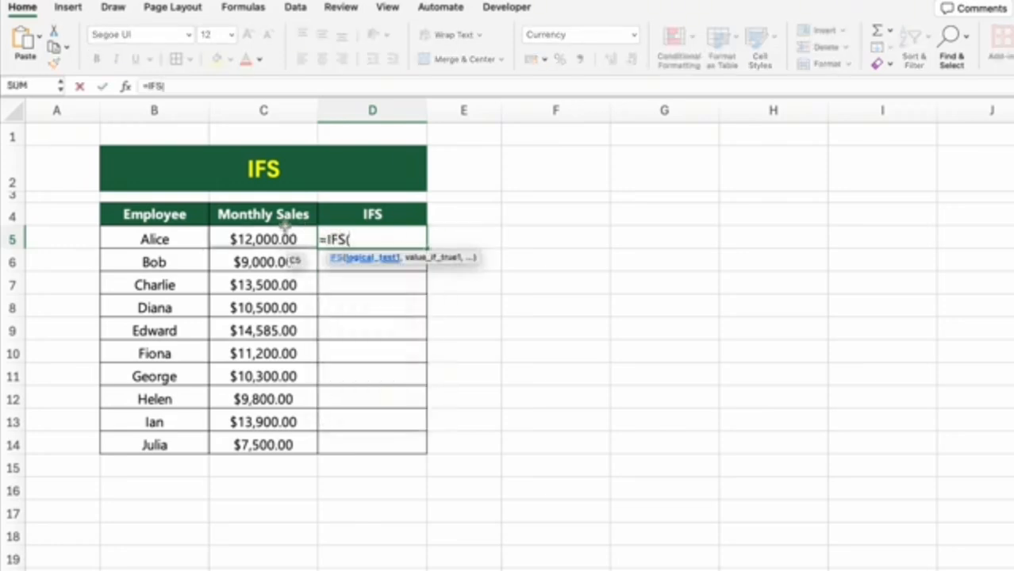
left_click(287, 238)
type(">=")
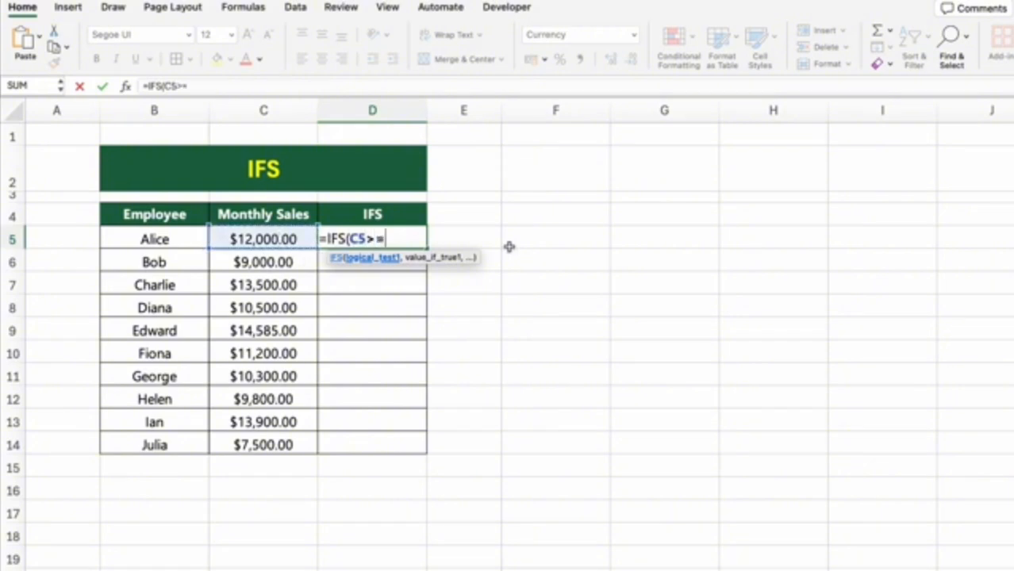
type("10000, ")
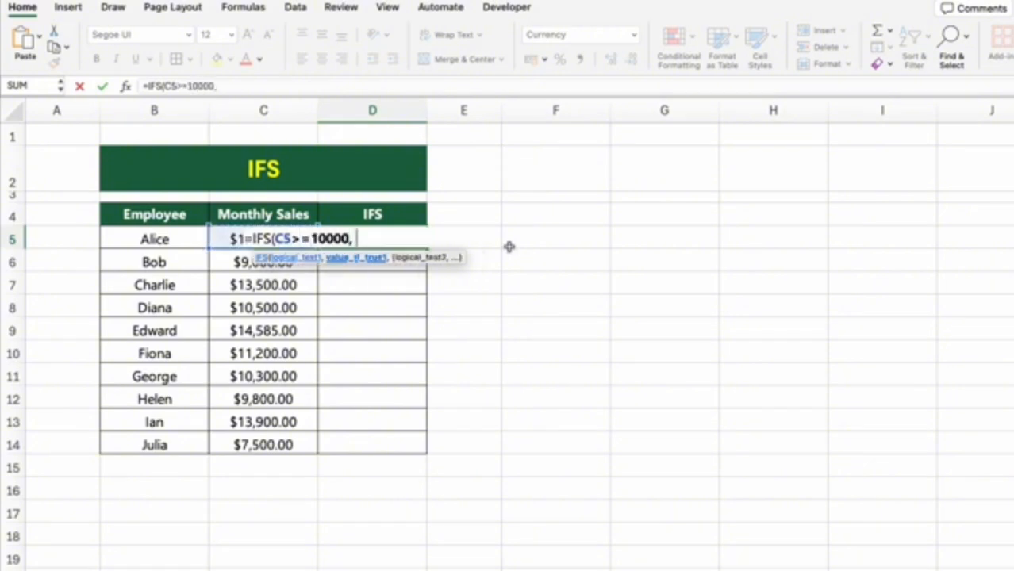
type("\"Okay\", C")
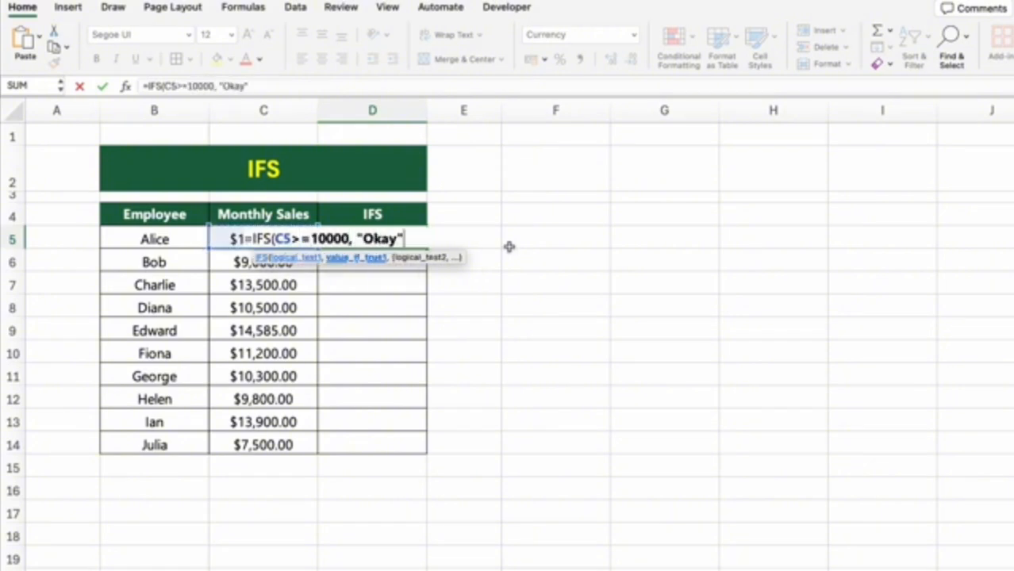
type("5")
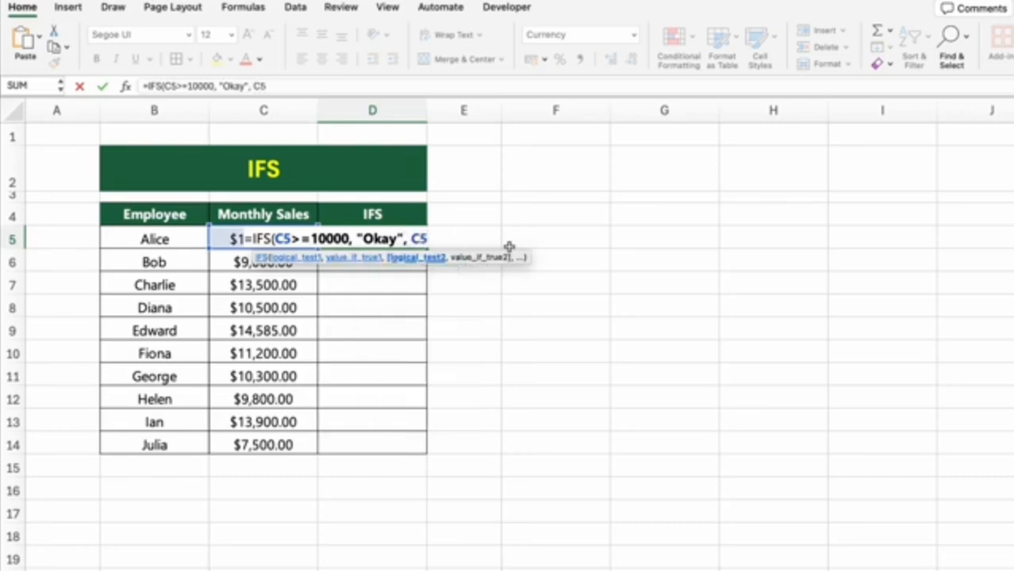
type("<10000, \"Not Okay")
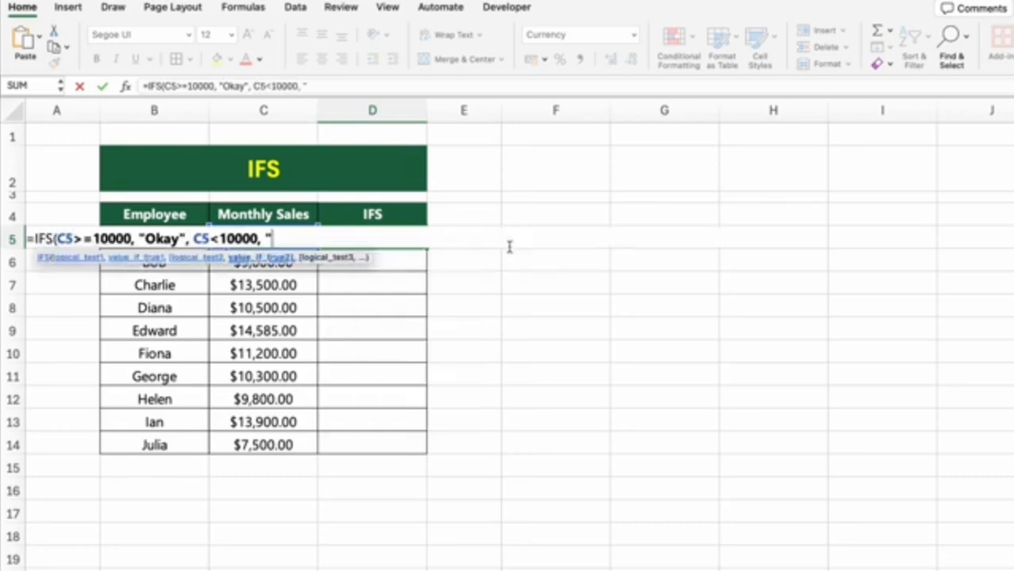
type("\")")
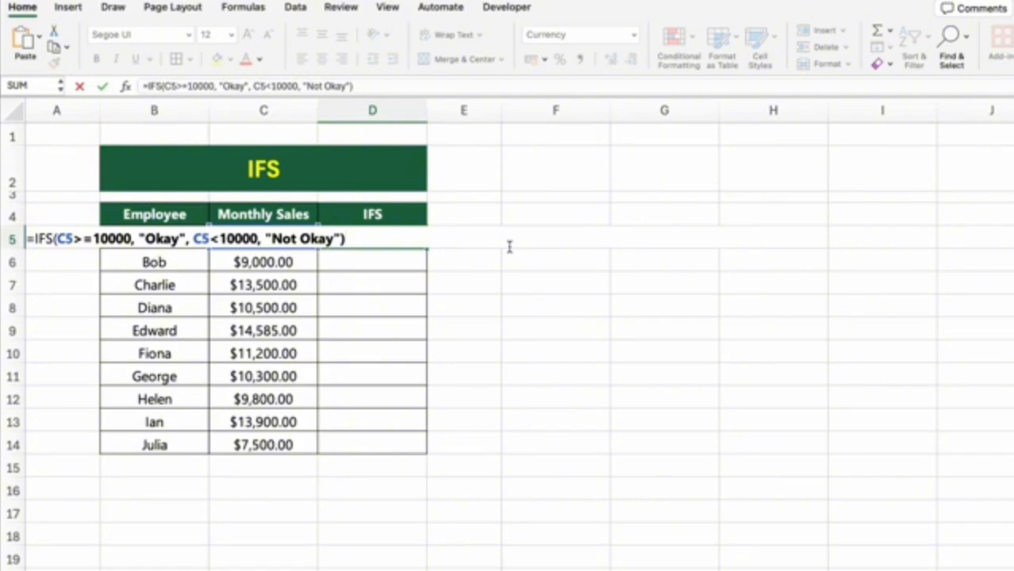
key("Return")
Fill the IFS formula from D5 down to D14 for the remaining employees
left_click(379, 236)
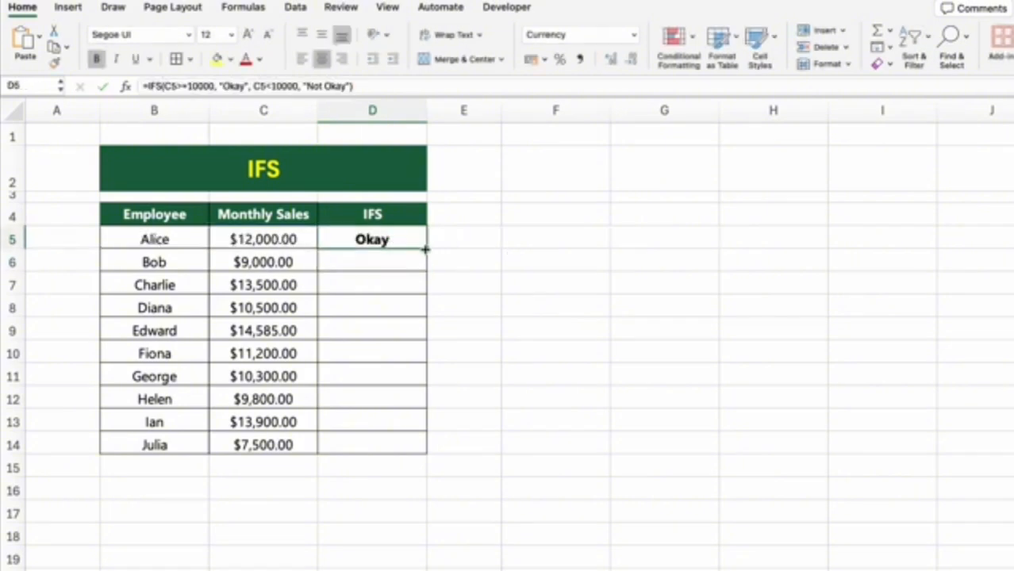
left_click_drag(425, 250, 432, 448)
left_click(486, 376)
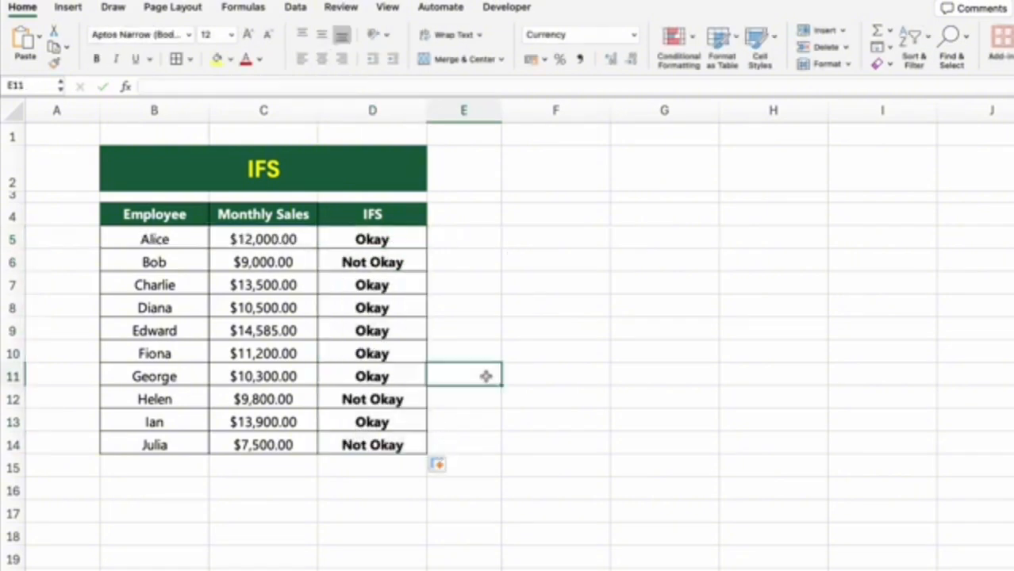
left_click(542, 427)
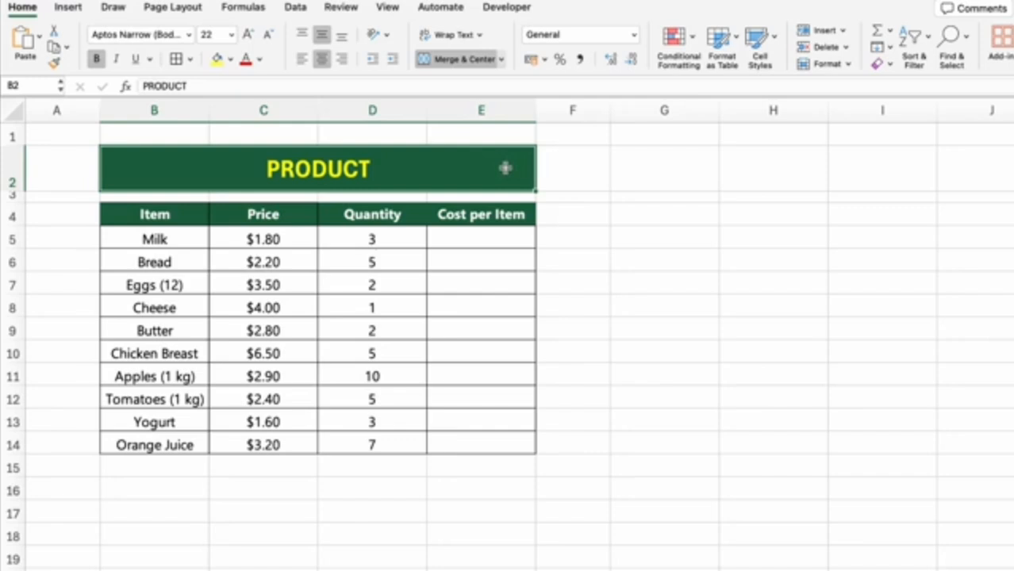
Enter the formula =PRODUCT(C5,D5) in cell E5 of the PRODUCT table to compute the milk's cost
left_click(508, 221)
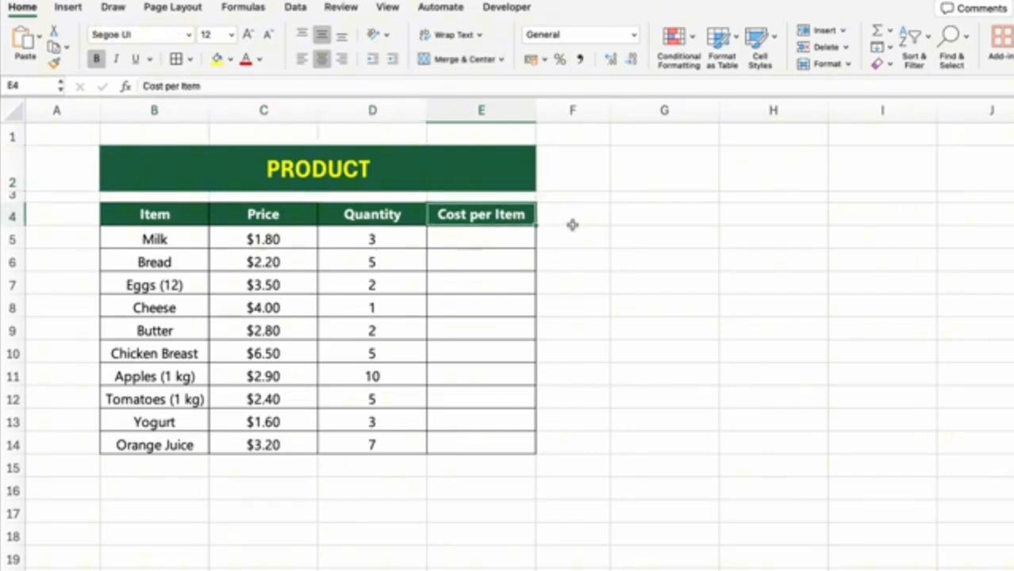
left_click(496, 240)
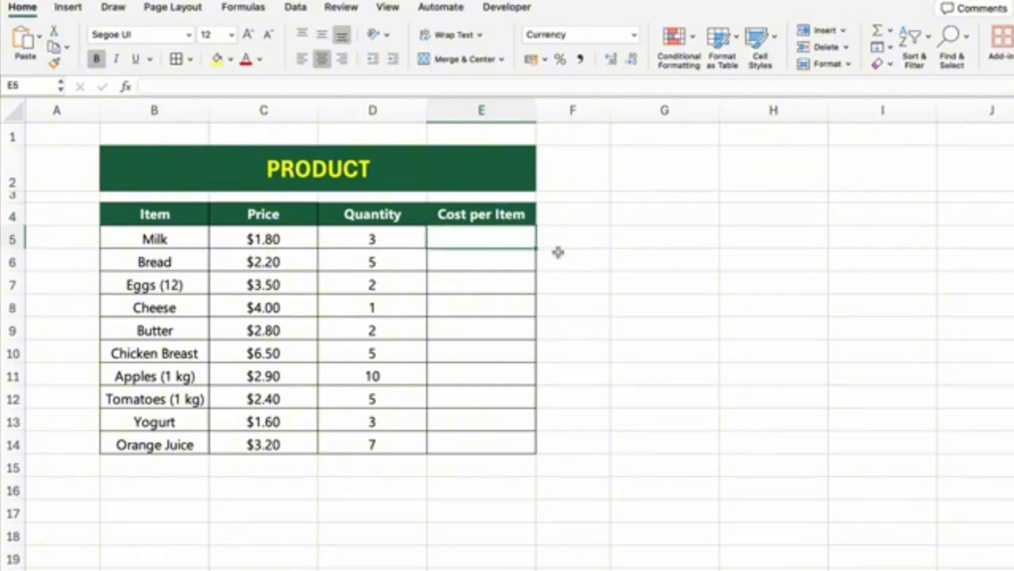
type("=PR")
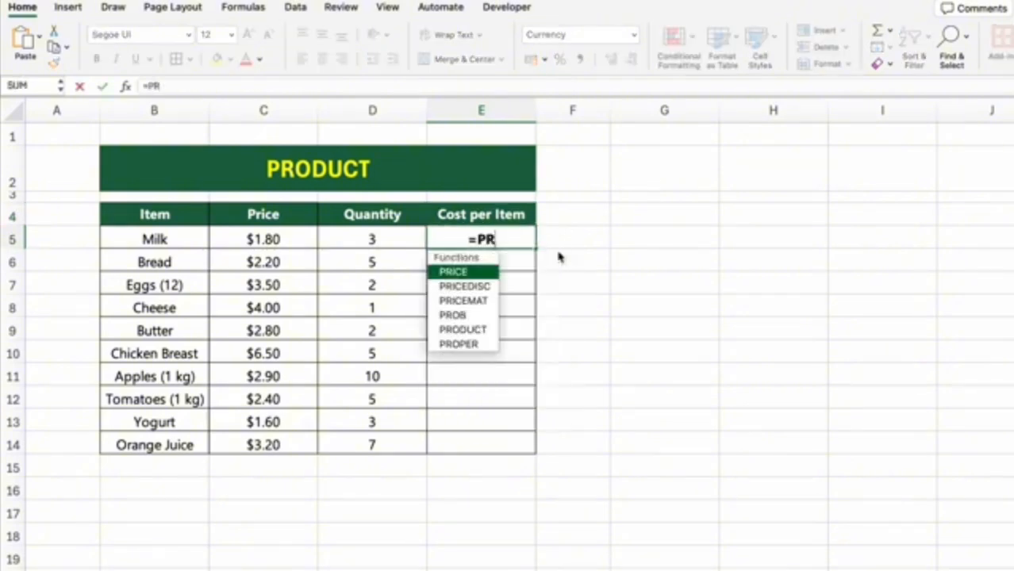
type("ODUCT(")
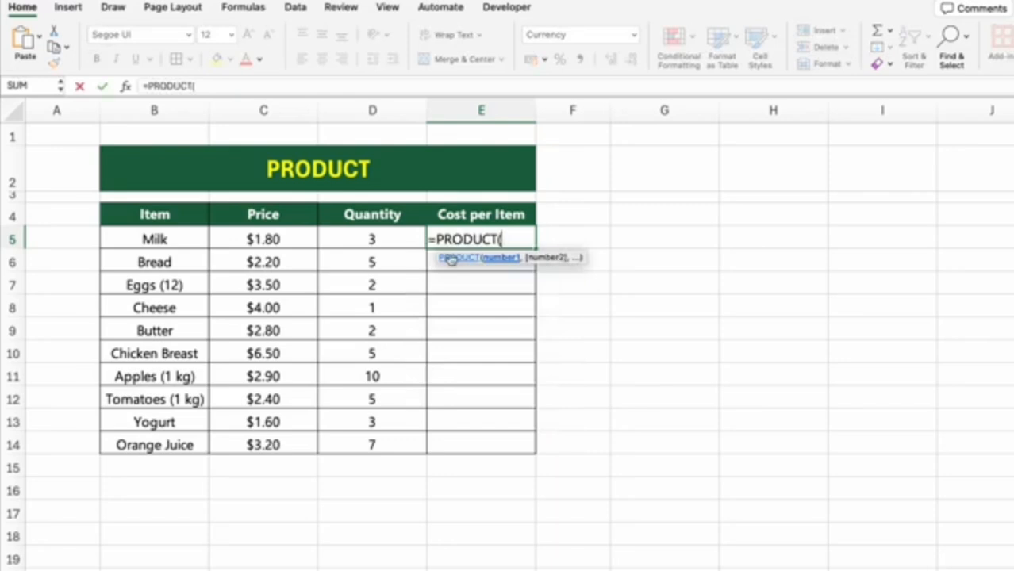
left_click(301, 241)
type(",")
left_click(358, 243)
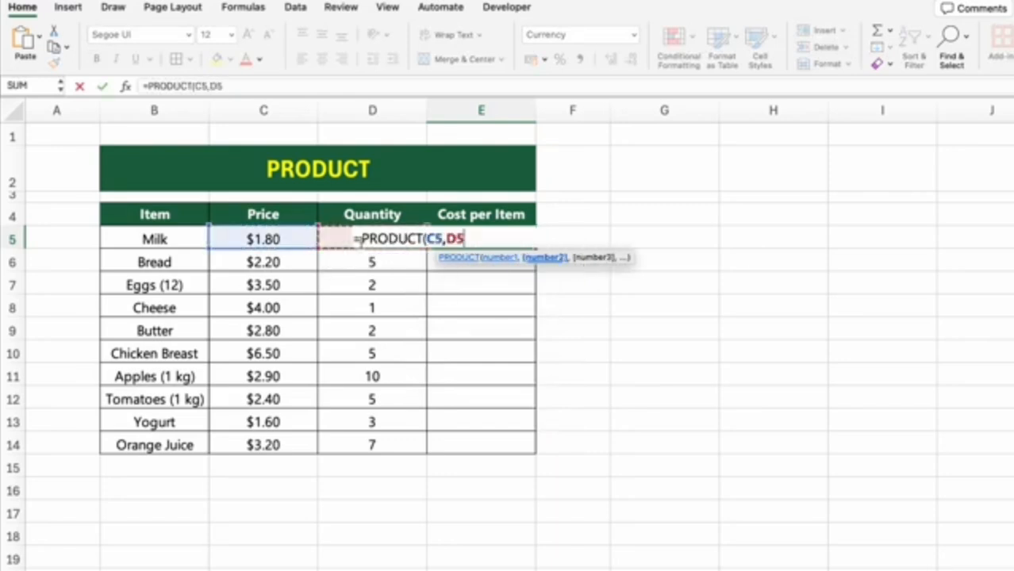
type(")")
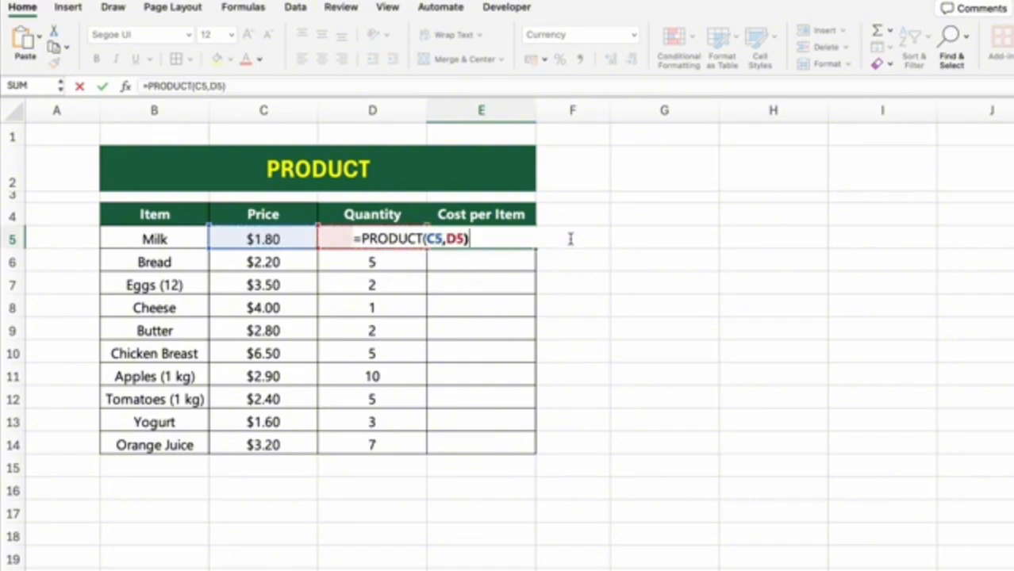
key("Return")
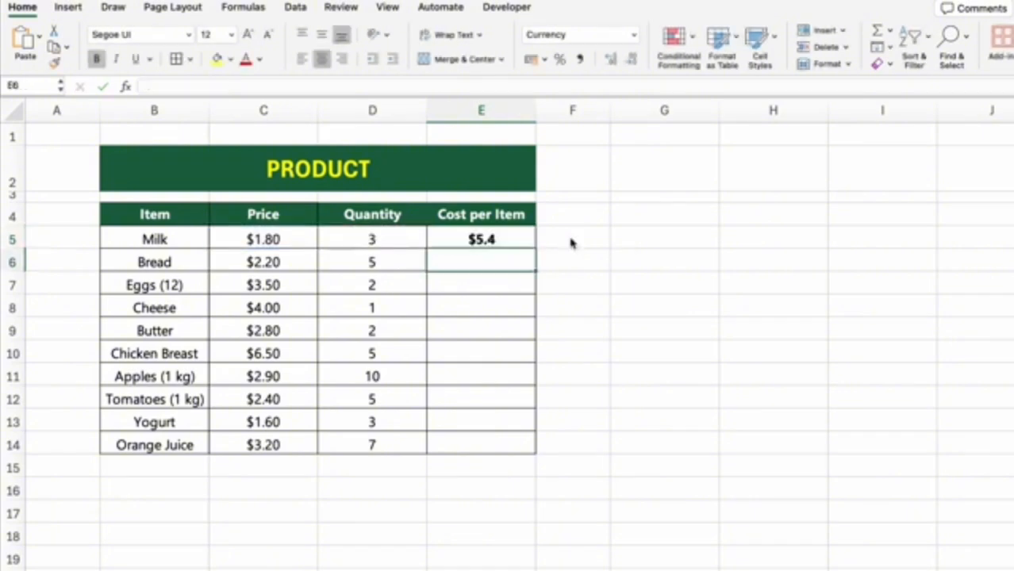
Fill the PRODUCT formula from E5 down to E14 for the remaining items
left_click(523, 232)
left_click_drag(536, 249, 536, 449)
left_click(662, 401)
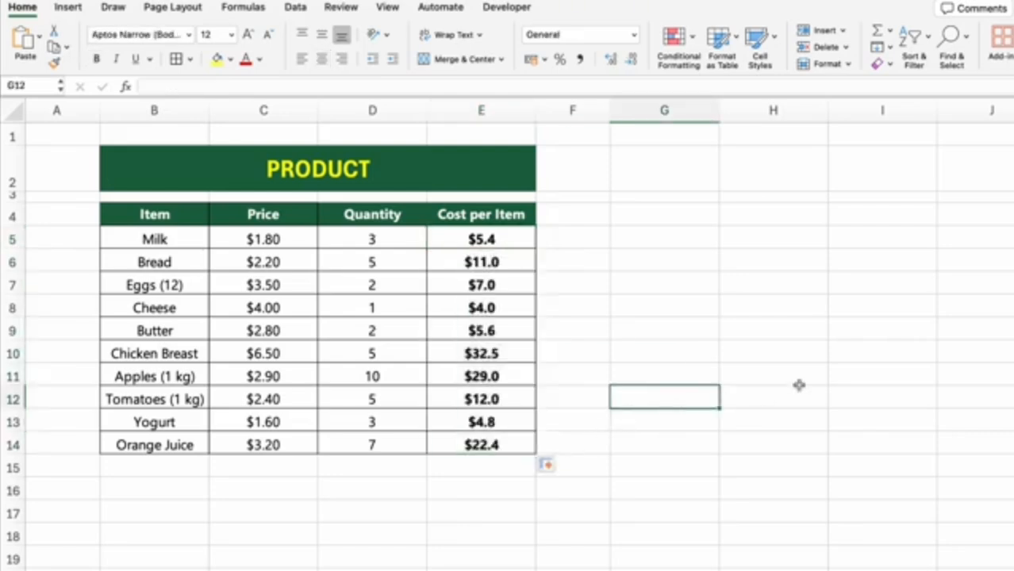